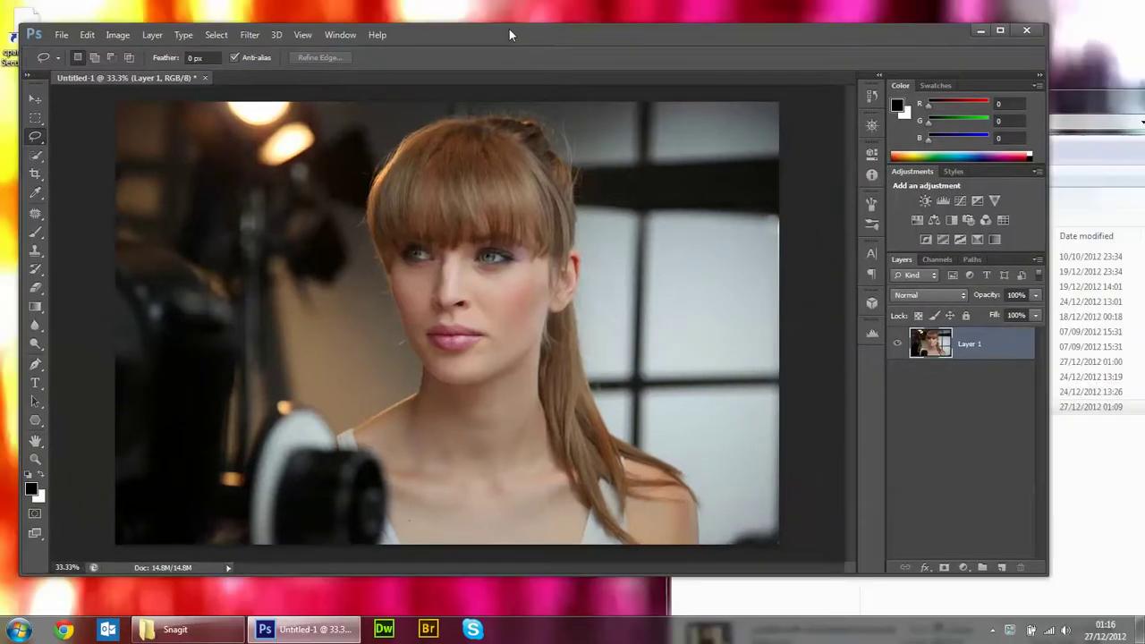
# Step: Maximize the window and paint a Quick Selection over the woman's hair and body
pyautogui.doubleClick(510, 34)
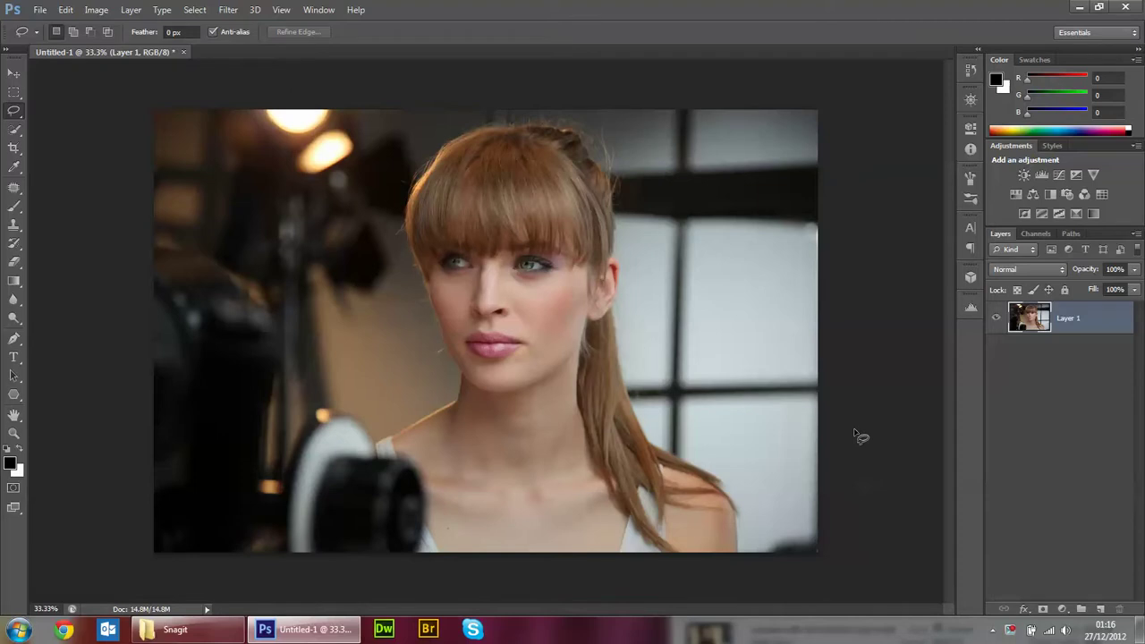
pyautogui.click(9, 134)
pyautogui.click(89, 133)
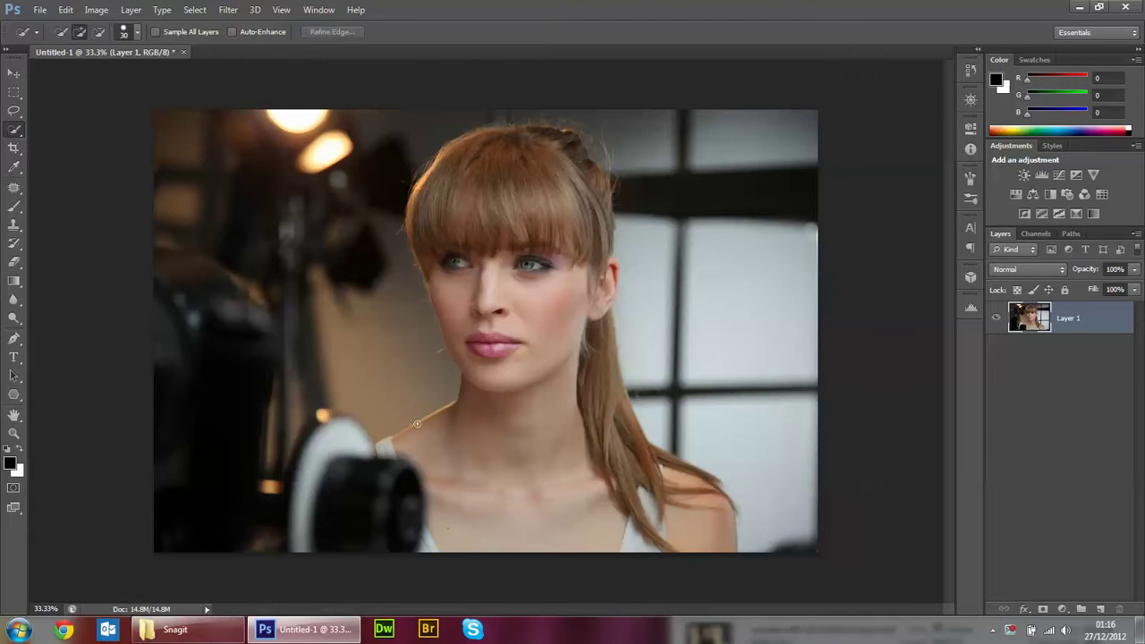
pyautogui.moveTo(714, 549)
pyautogui.mouseDown()
pyautogui.moveTo(698, 522)
pyautogui.moveTo(594, 463)
pyautogui.moveTo(548, 411)
pyautogui.moveTo(544, 171)
pyautogui.moveTo(523, 158)
pyautogui.moveTo(479, 157)
pyautogui.mouseUp()
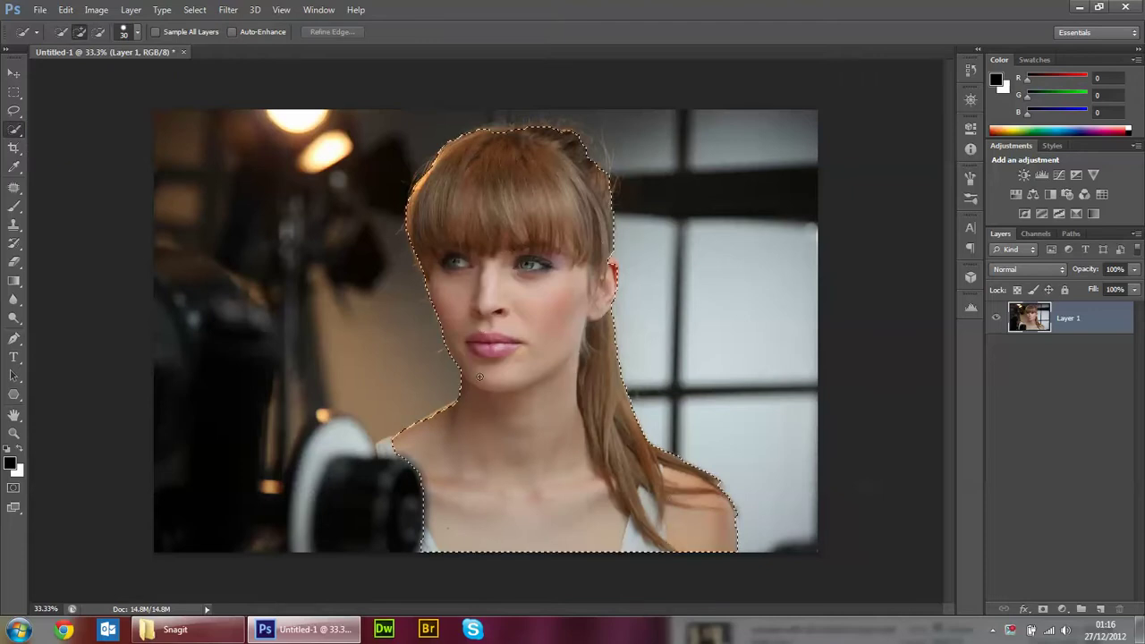
# Step: Extend the selection along the top of the hair and subtract the area above her head
pyautogui.scroll(5, 369, 465)
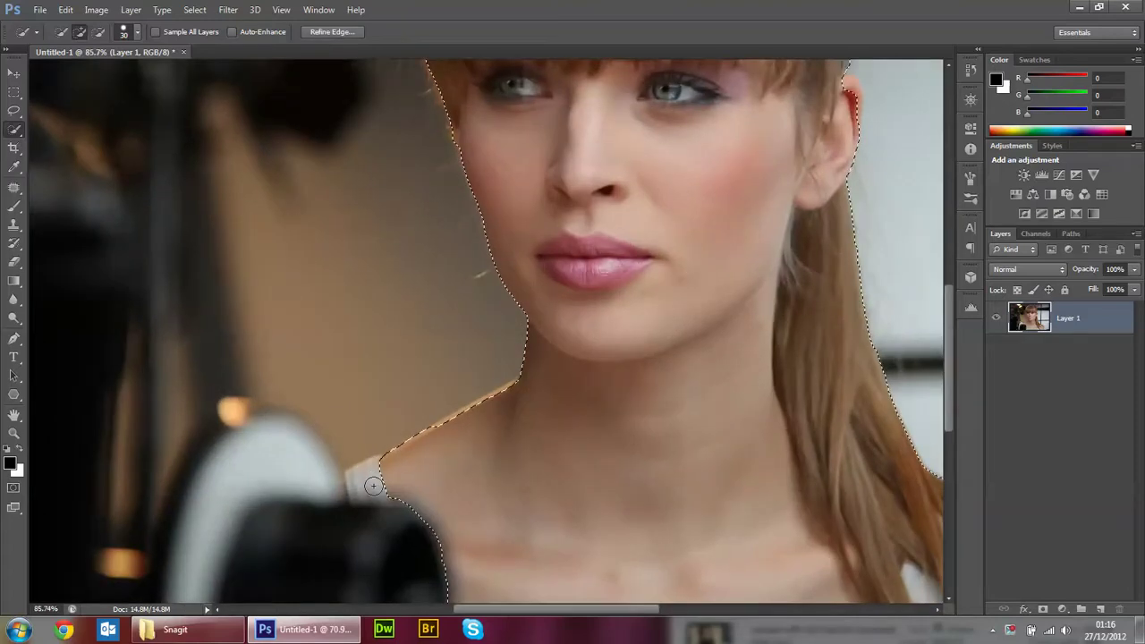
pyautogui.scroll(-5, 313, 459)
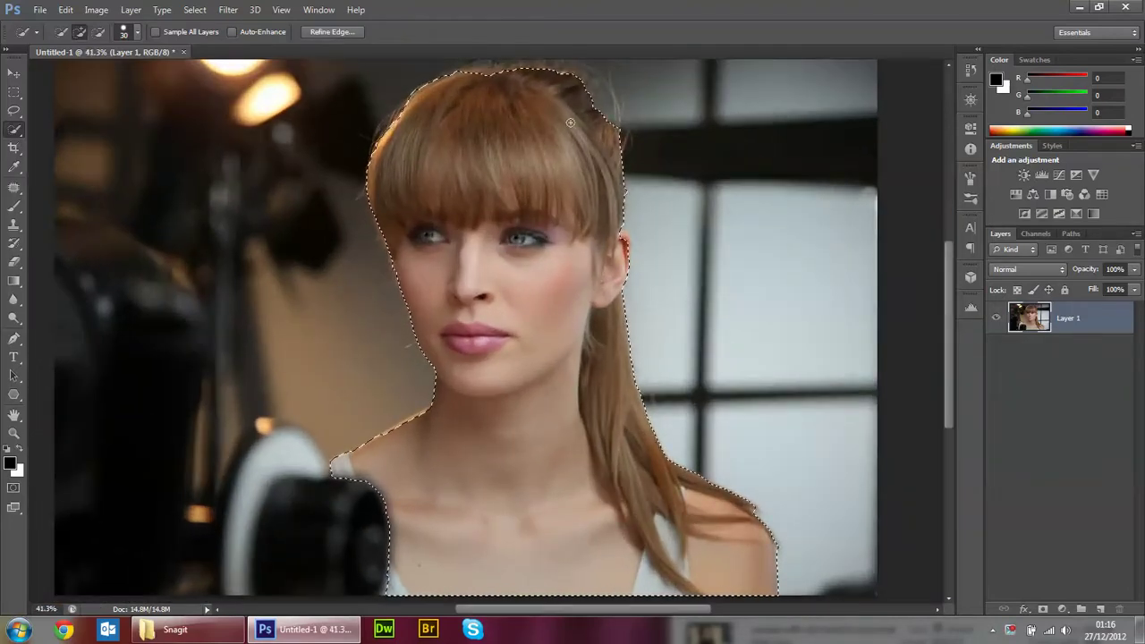
pyautogui.scroll(4, 465, 313)
pyautogui.scroll(5, 537, 100)
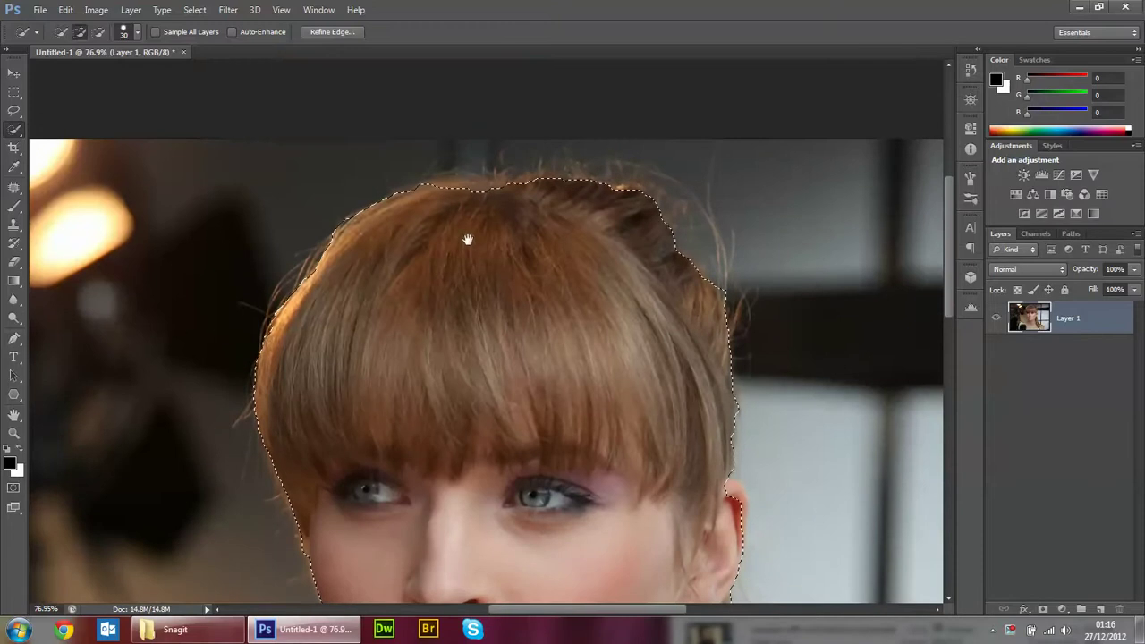
pyautogui.moveTo(453, 185); pyautogui.dragTo(563, 185)
pyautogui.press('f')
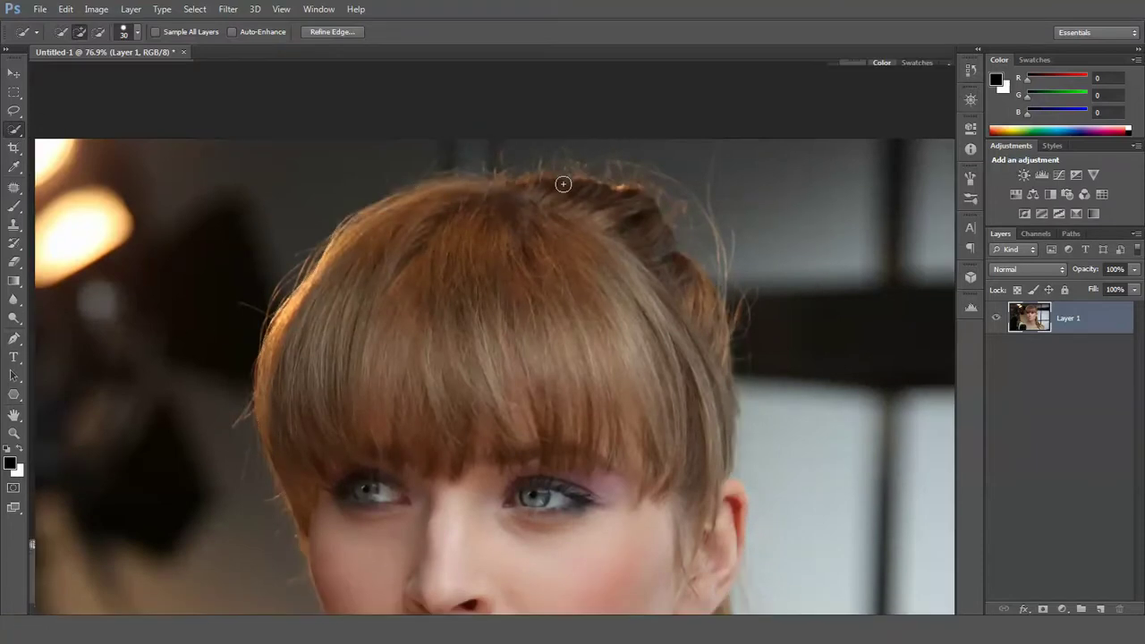
pyautogui.scroll(2, 586, 136)
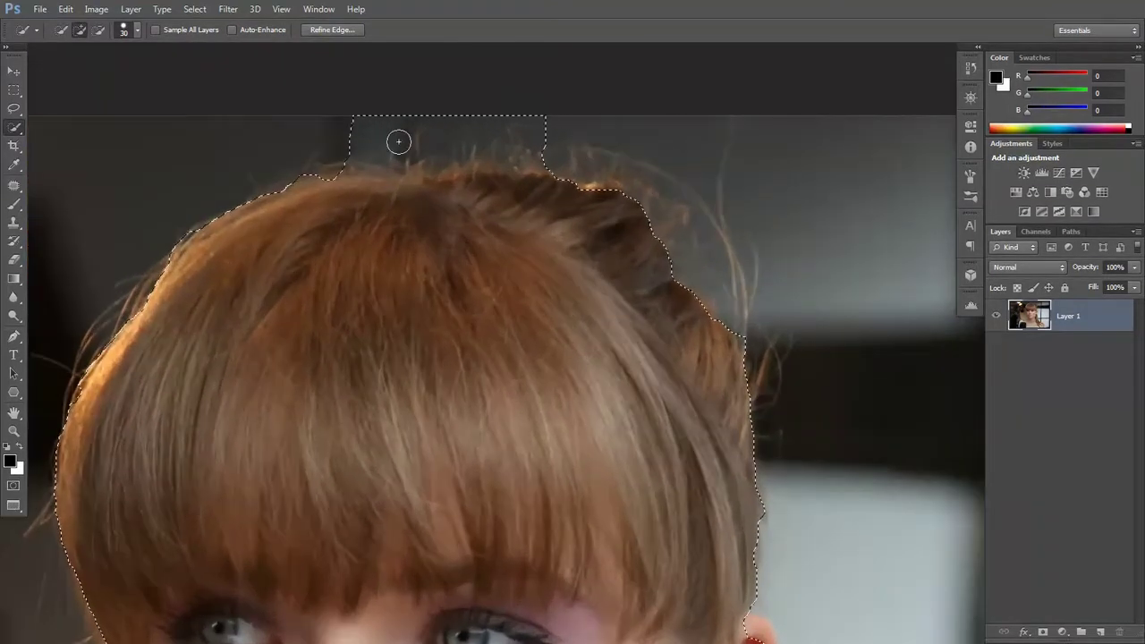
pyautogui.press('alt')
pyautogui.moveTo(422, 118); pyautogui.dragTo(564, 115)
pyautogui.scroll(-3, 614, 179)
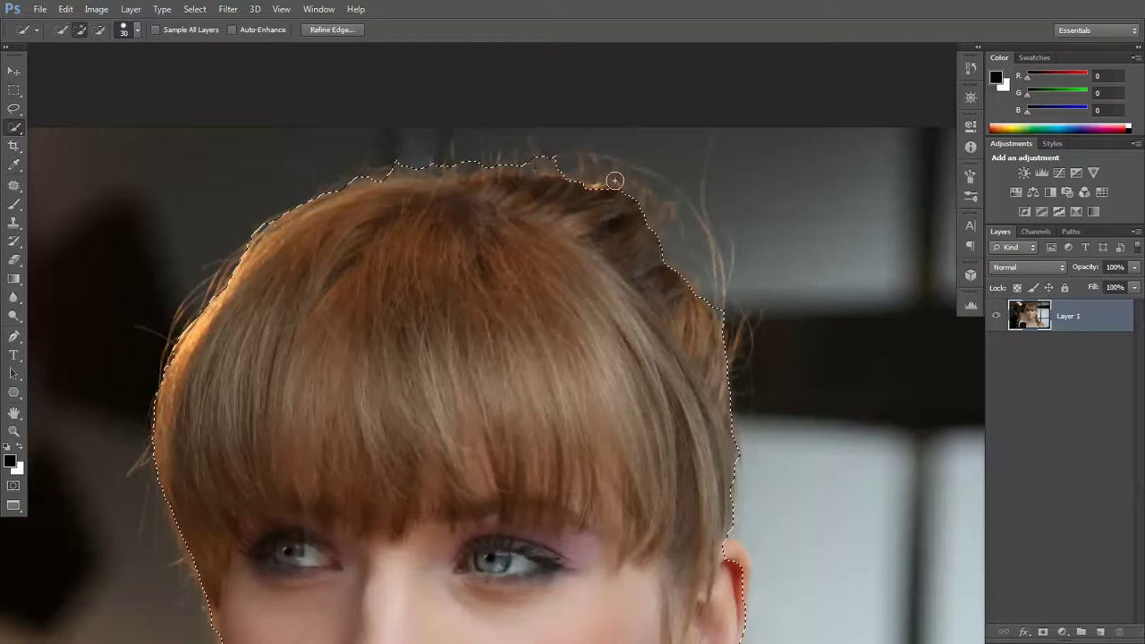
# Step: In Refine Edge, set Radius 59.1 px, Smooth 7, Contrast 47, Shift Edge +3 and Decontaminate Colors
pyautogui.click(194, 9)
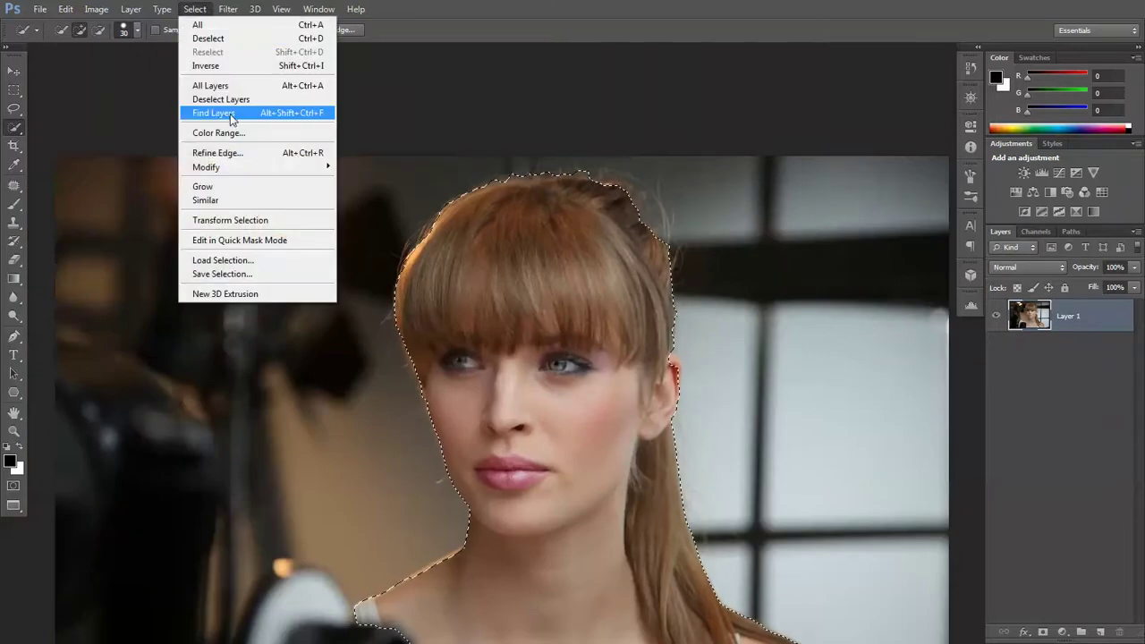
pyautogui.click(242, 156)
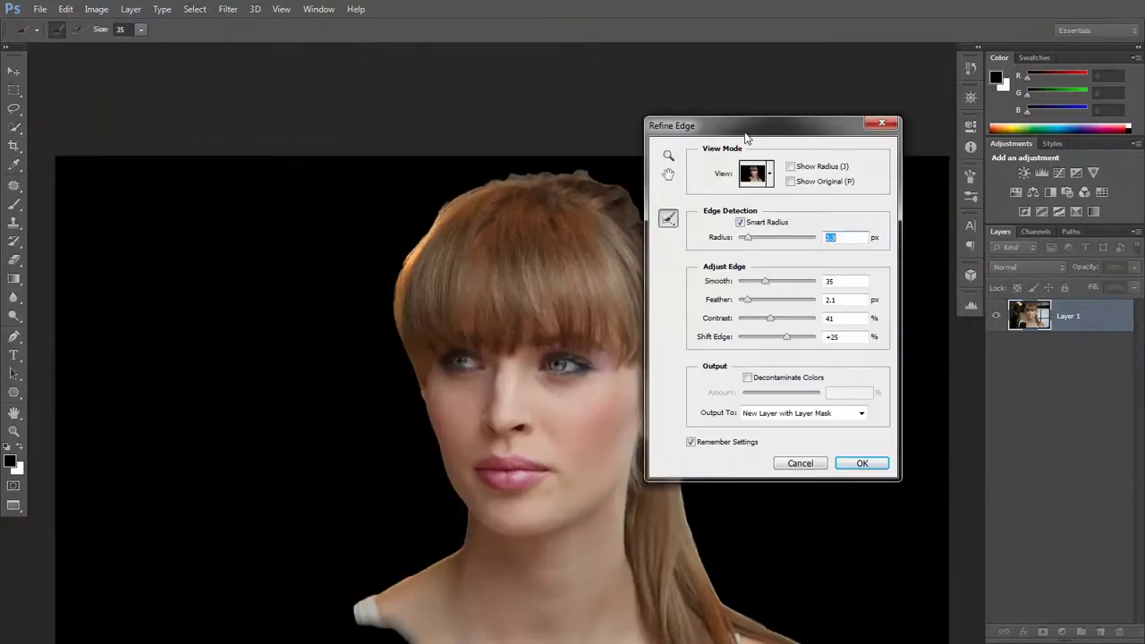
pyautogui.moveTo(744, 135); pyautogui.dragTo(183, 183)
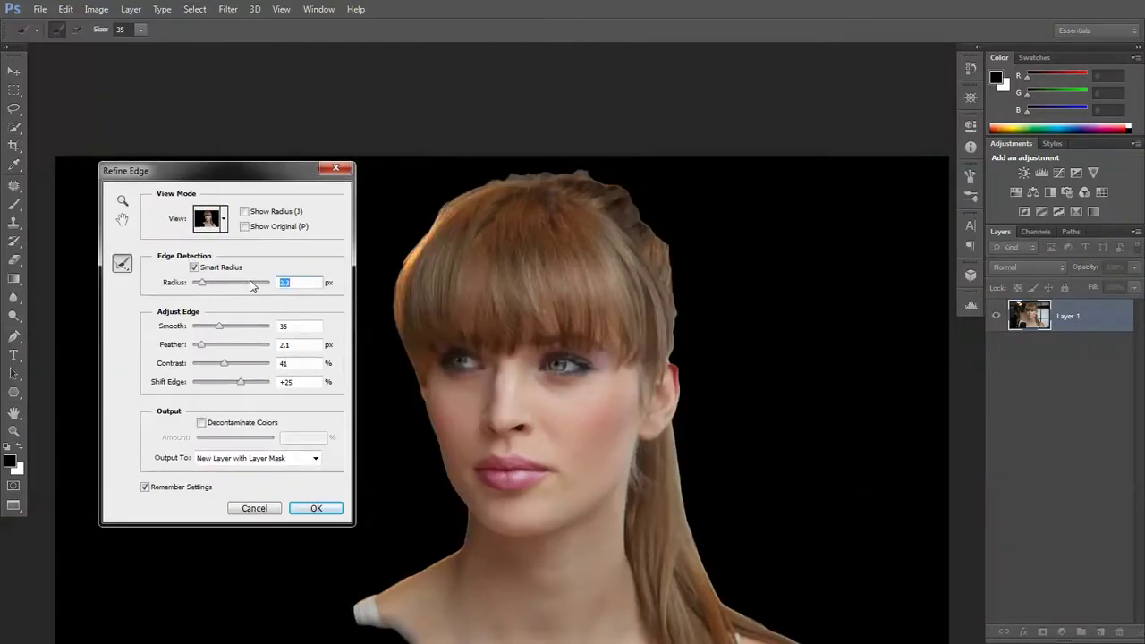
pyautogui.moveTo(252, 285); pyautogui.dragTo(246, 286)
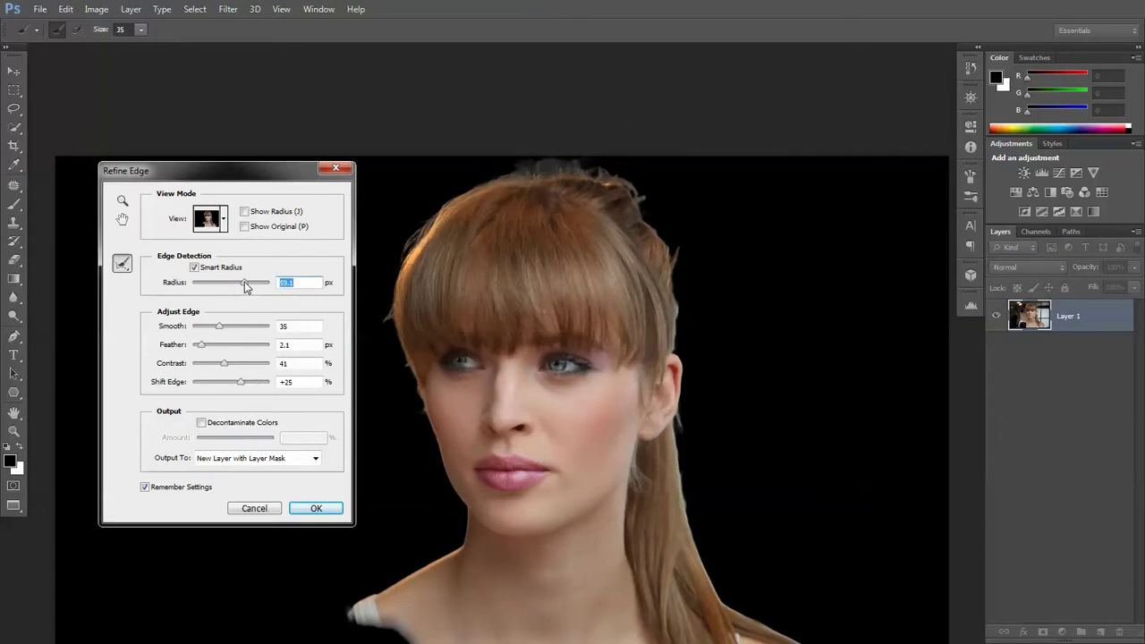
pyautogui.click(231, 426)
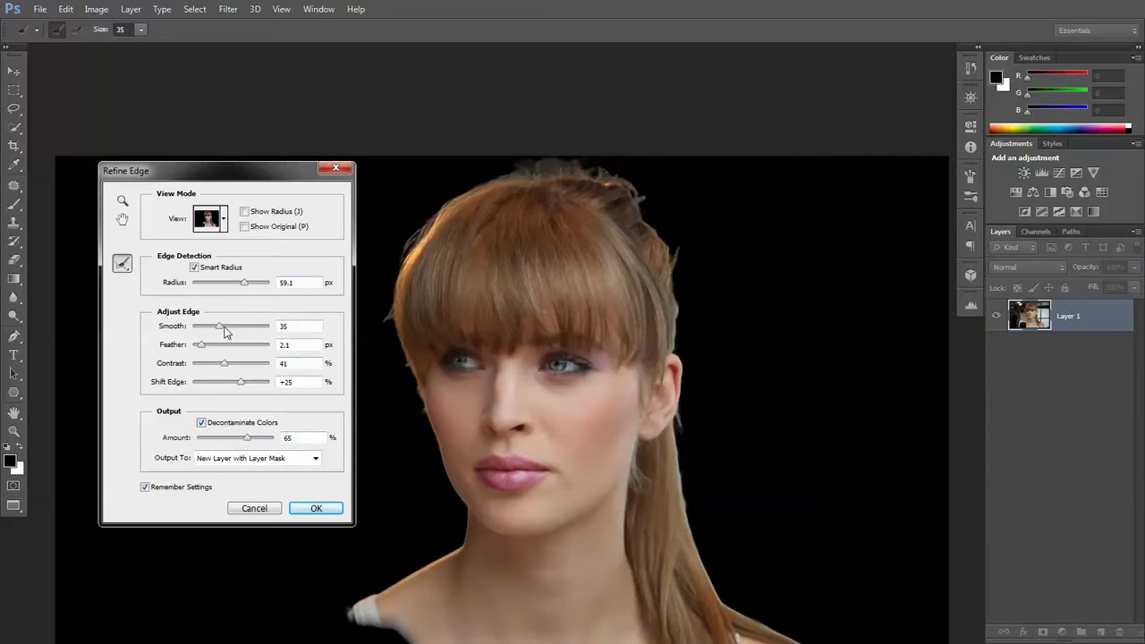
pyautogui.moveTo(225, 327); pyautogui.dragTo(237, 388)
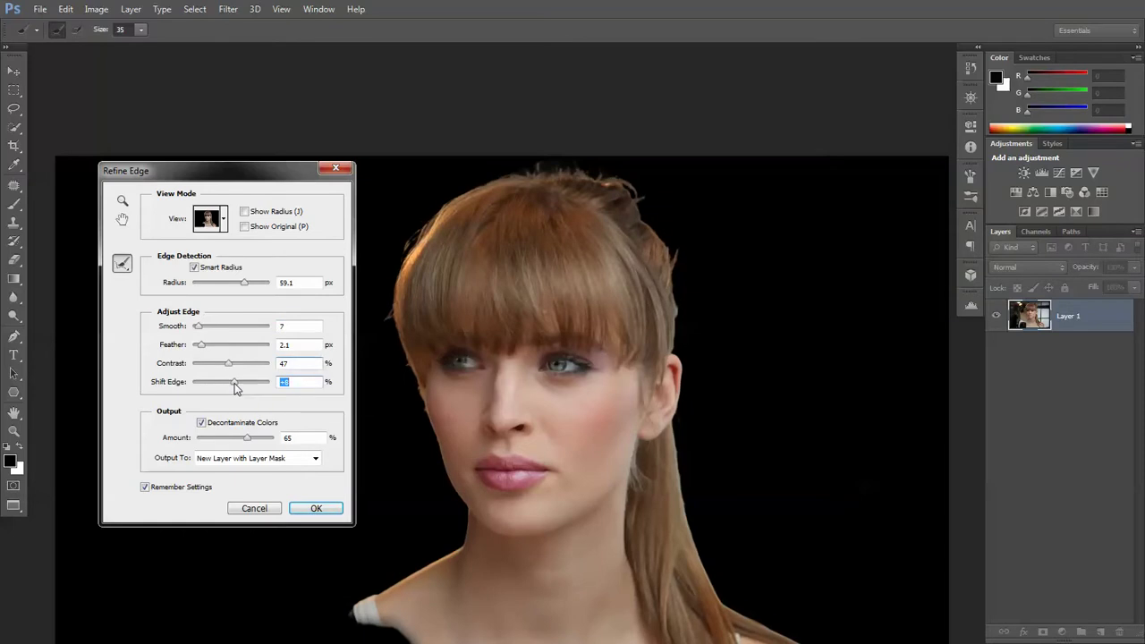
pyautogui.moveTo(235, 389); pyautogui.dragTo(232, 388)
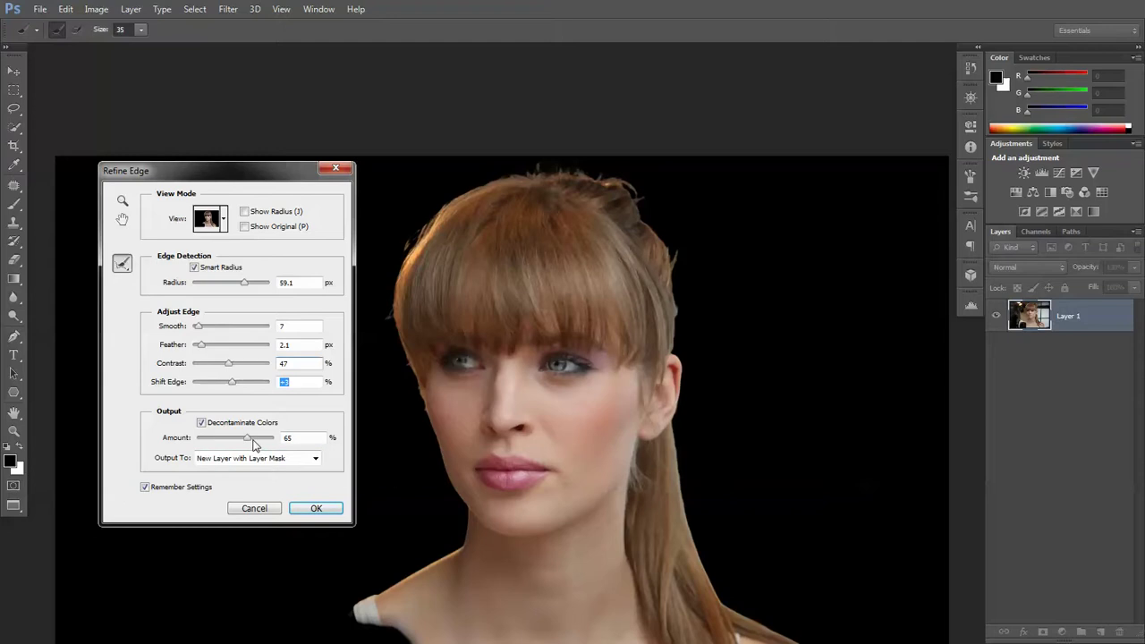
pyautogui.moveTo(252, 444); pyautogui.dragTo(257, 444)
# Step: Brush along the upper left, top and right hair edges and output a masked layer
pyautogui.moveTo(430, 250)
pyautogui.mouseDown()
pyautogui.moveTo(389, 262)
pyautogui.moveTo(454, 219)
pyautogui.mouseUp()
pyautogui.moveTo(488, 196)
pyautogui.mouseDown()
pyautogui.moveTo(553, 169)
pyautogui.moveTo(608, 178)
pyautogui.moveTo(523, 175)
pyautogui.moveTo(623, 186)
pyautogui.moveTo(535, 156)
pyautogui.moveTo(623, 180)
pyautogui.moveTo(608, 171)
pyautogui.moveTo(651, 200)
pyautogui.moveTo(634, 199)
pyautogui.moveTo(635, 228)
pyautogui.mouseUp()
pyautogui.moveTo(685, 326)
pyautogui.mouseDown()
pyautogui.moveTo(676, 352)
pyautogui.moveTo(669, 278)
pyautogui.moveTo(673, 287)
pyautogui.mouseUp()
pyautogui.click(320, 503)
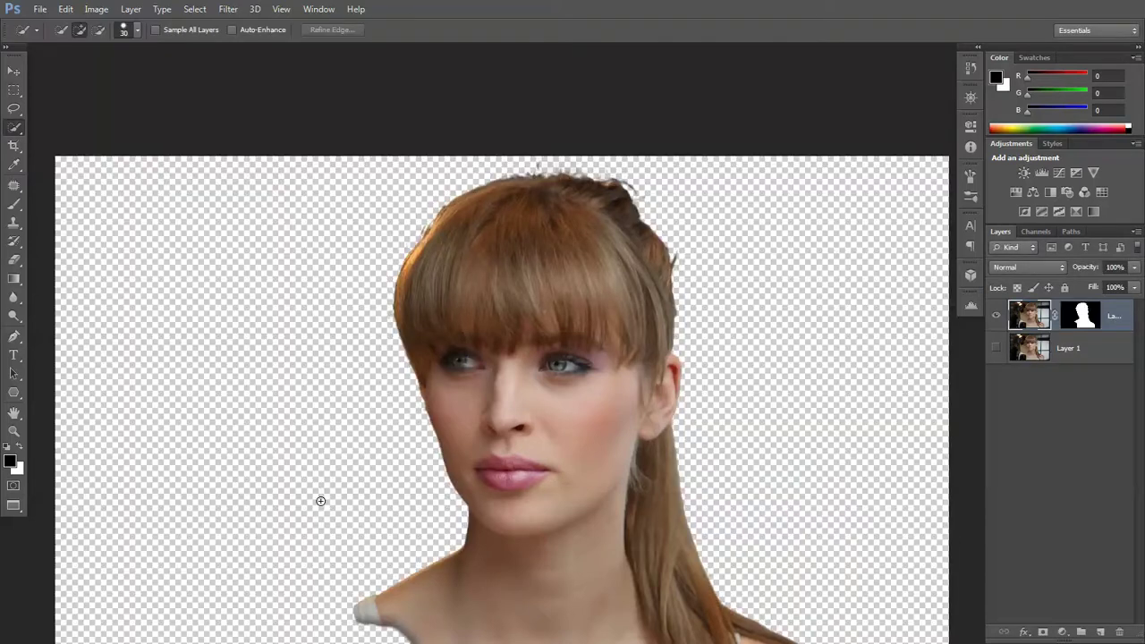
# Step: Show and select Layer 1, then lift its Curves to brighten the original photo
pyautogui.click(997, 348)
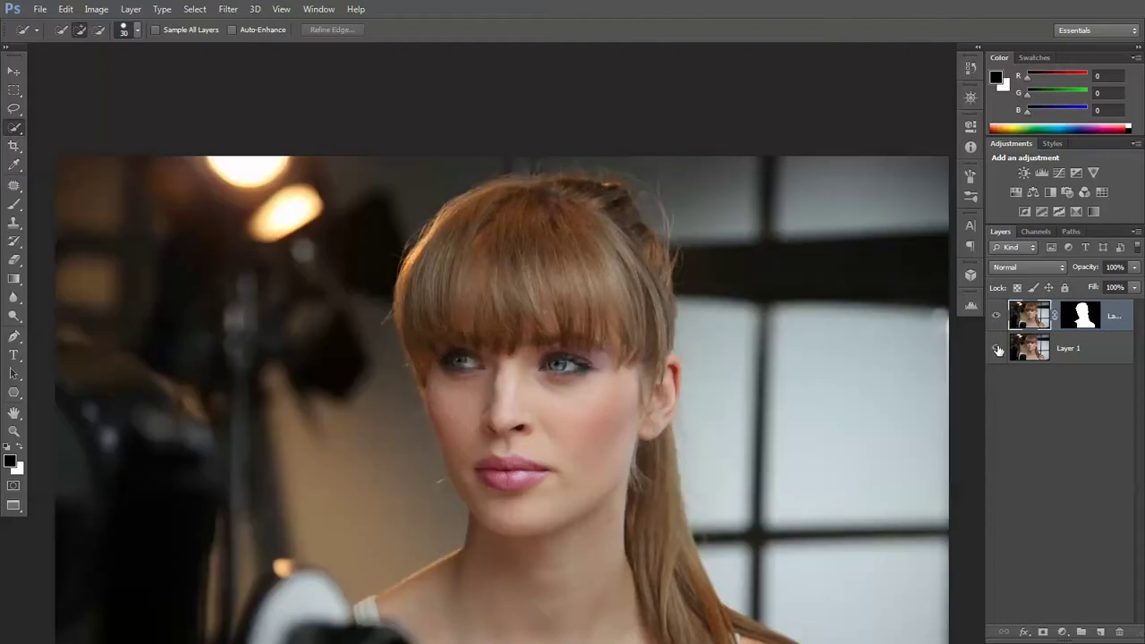
pyautogui.click(1095, 359)
pyautogui.scroll(-3, 719, 322)
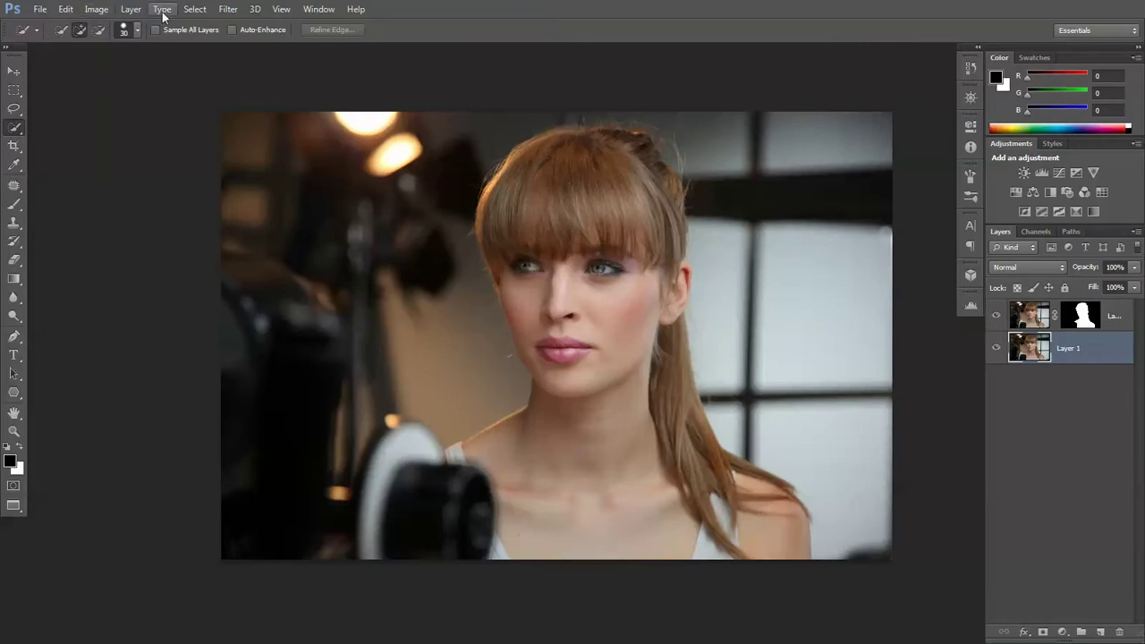
pyautogui.click(97, 9)
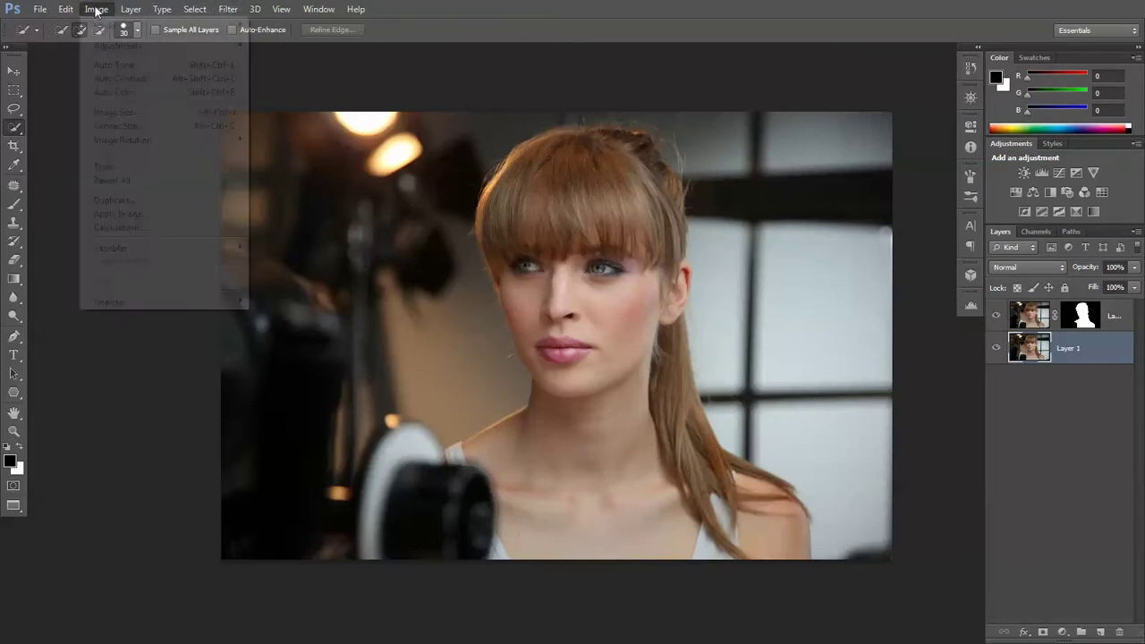
pyautogui.moveTo(113, 47)
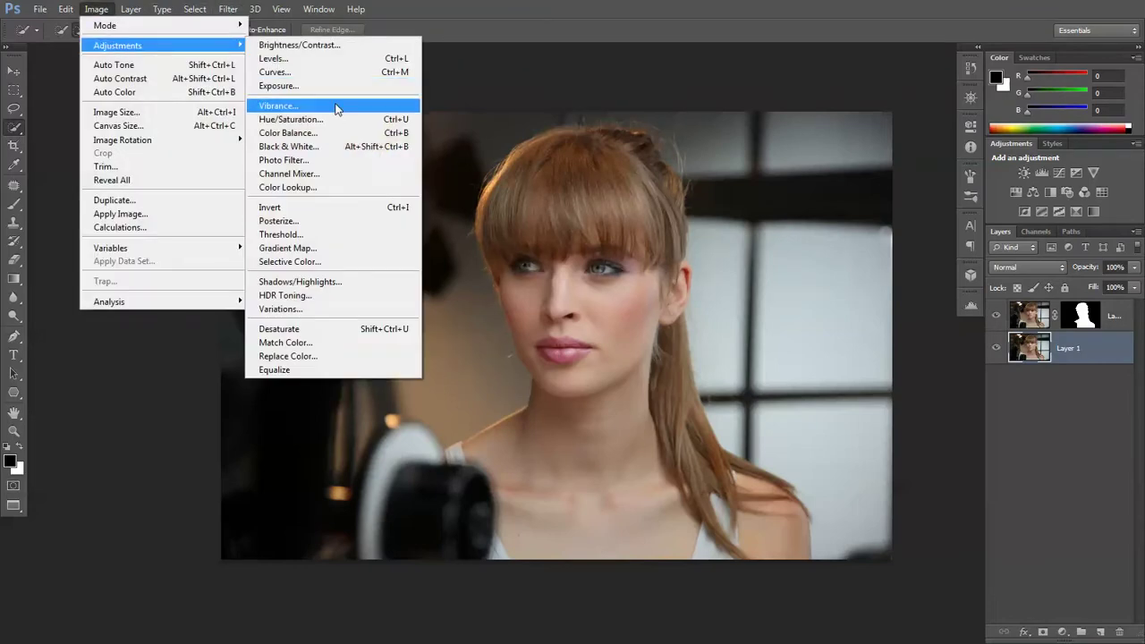
pyautogui.click(328, 73)
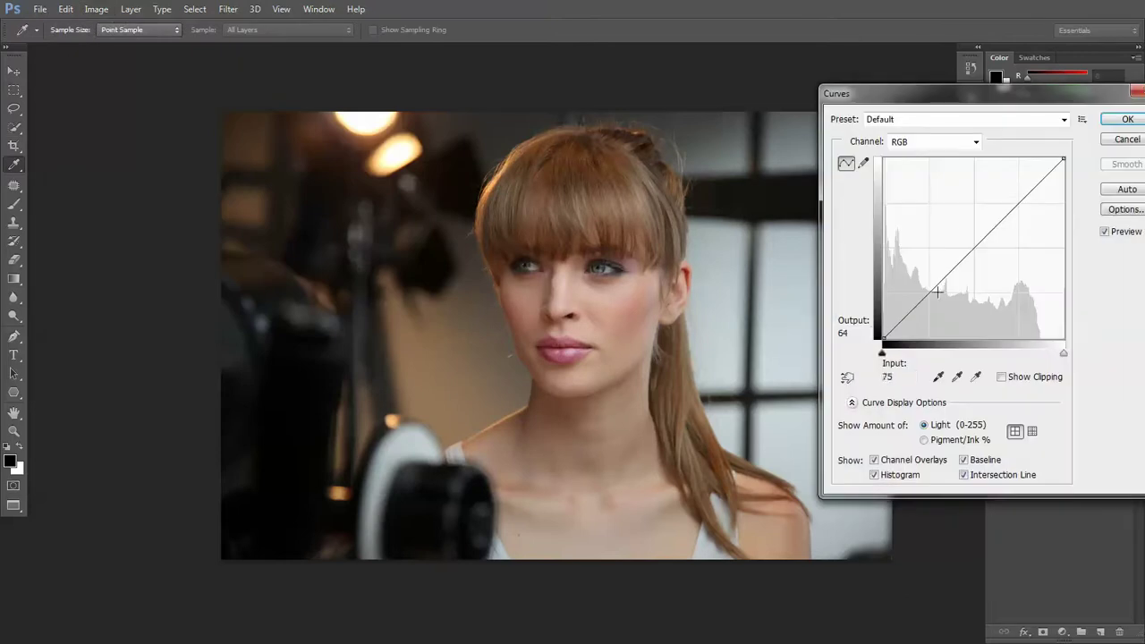
pyautogui.moveTo(923, 298); pyautogui.dragTo(916, 264)
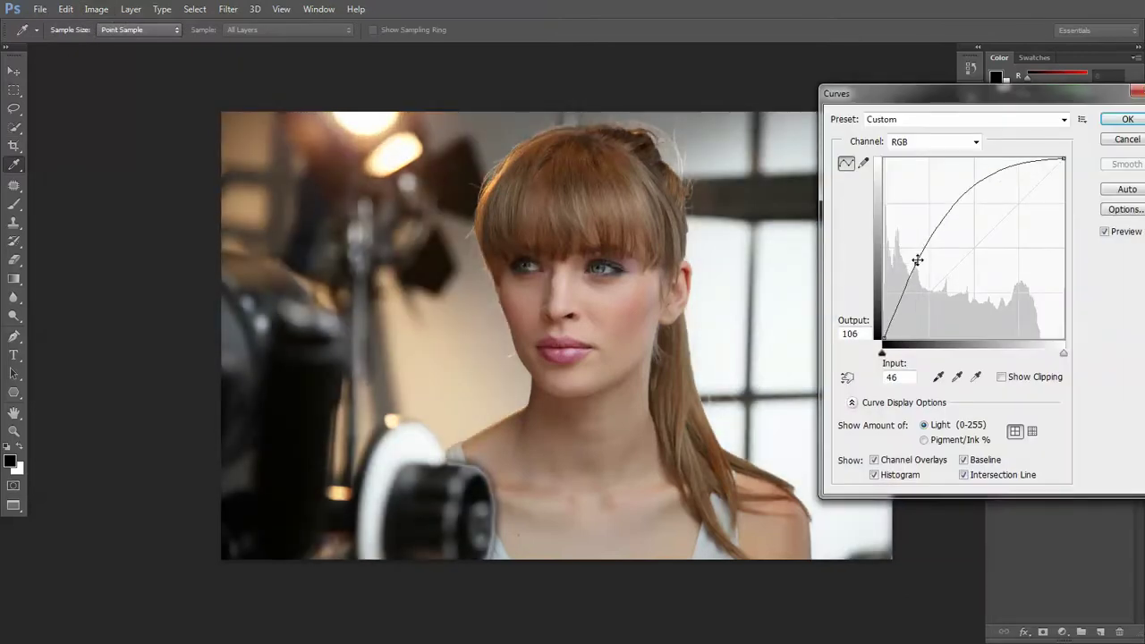
pyautogui.click(1127, 119)
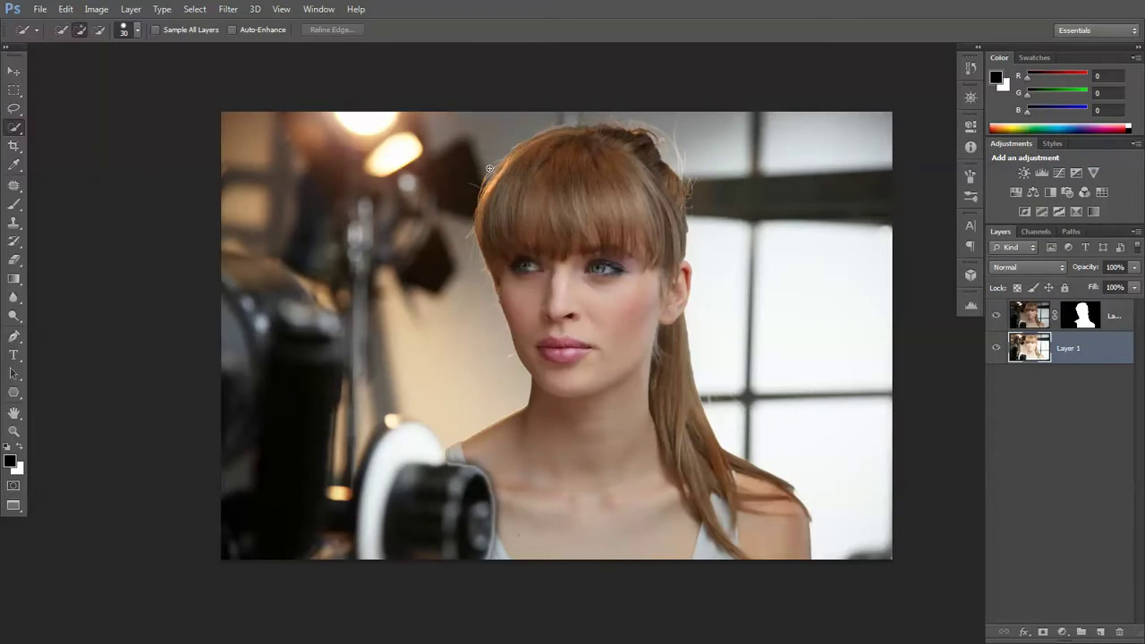
# Step: Apply a Field Blur with pins on the camera equipment, window and studio lights (about 41 px)
pyautogui.click(226, 9)
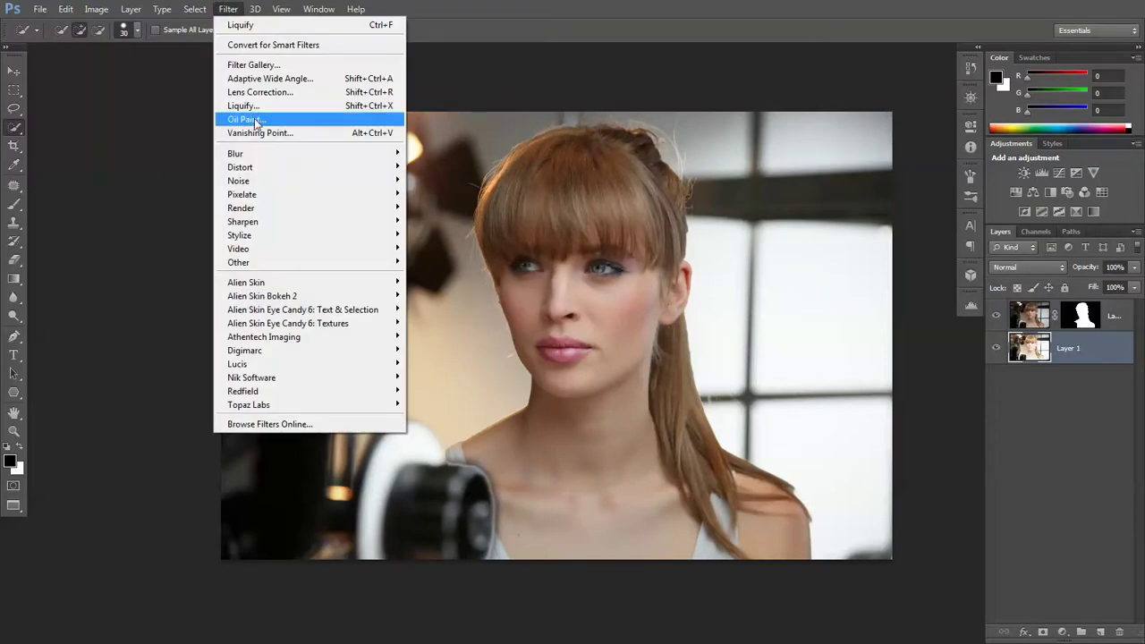
pyautogui.moveTo(271, 160)
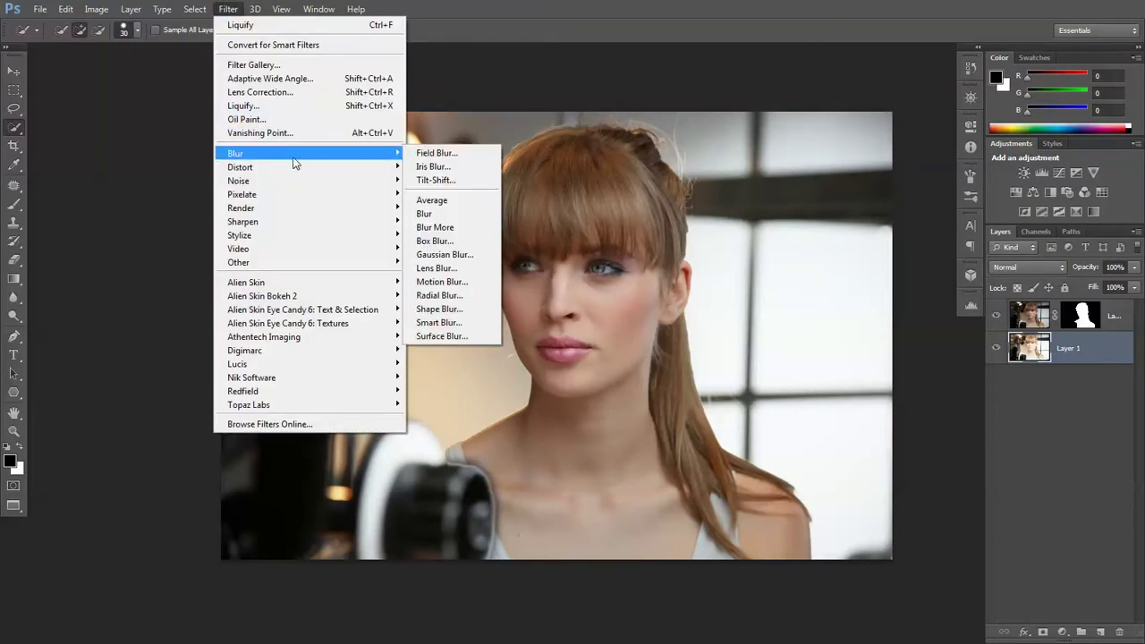
pyautogui.click(451, 153)
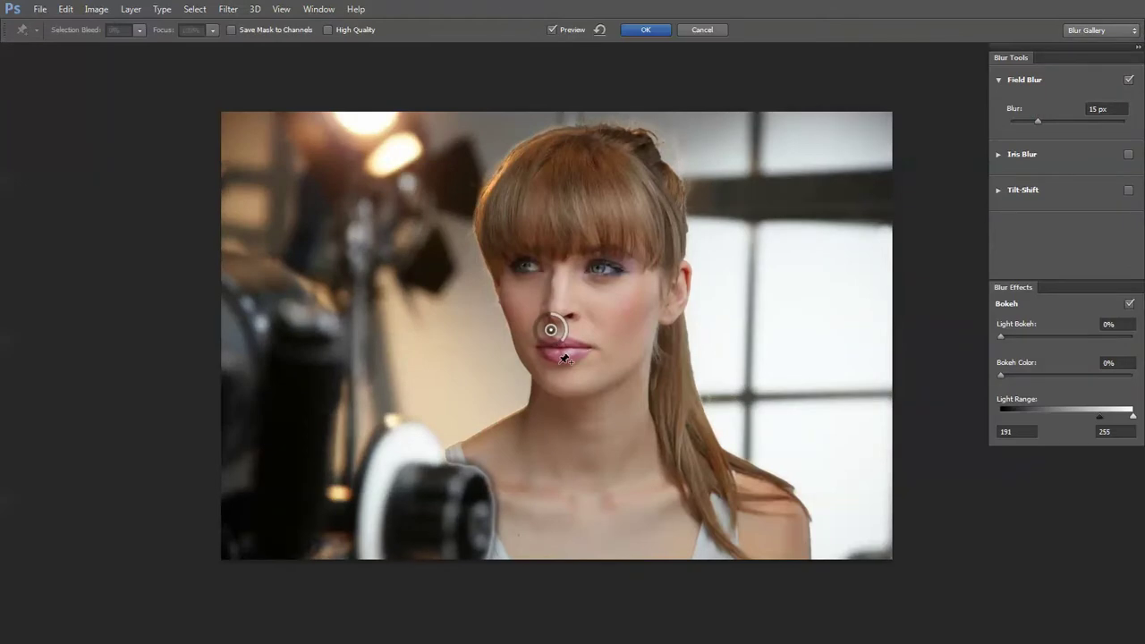
pyautogui.moveTo(555, 332); pyautogui.dragTo(316, 467)
pyautogui.click(775, 199)
pyautogui.moveTo(787, 215); pyautogui.dragTo(744, 187)
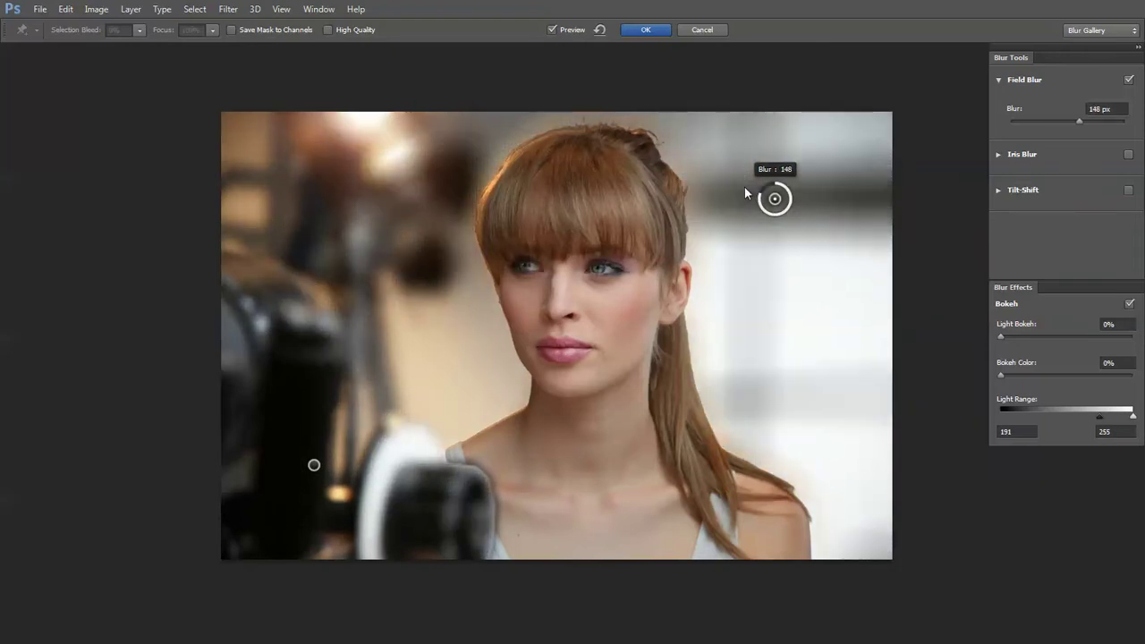
pyautogui.click(310, 224)
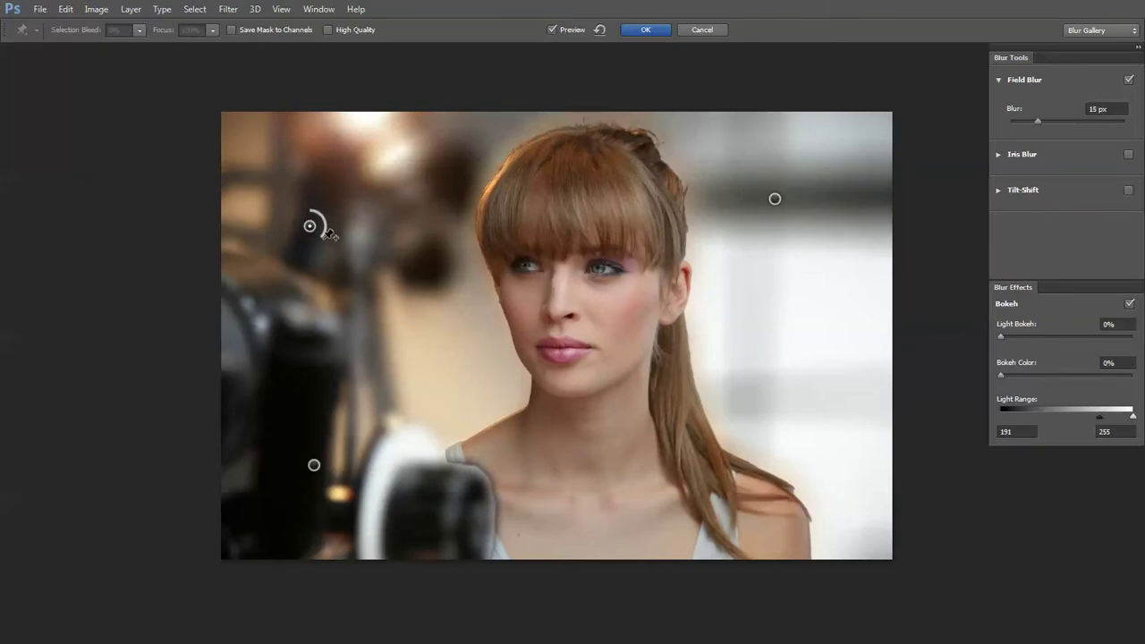
pyautogui.moveTo(322, 237); pyautogui.dragTo(296, 253)
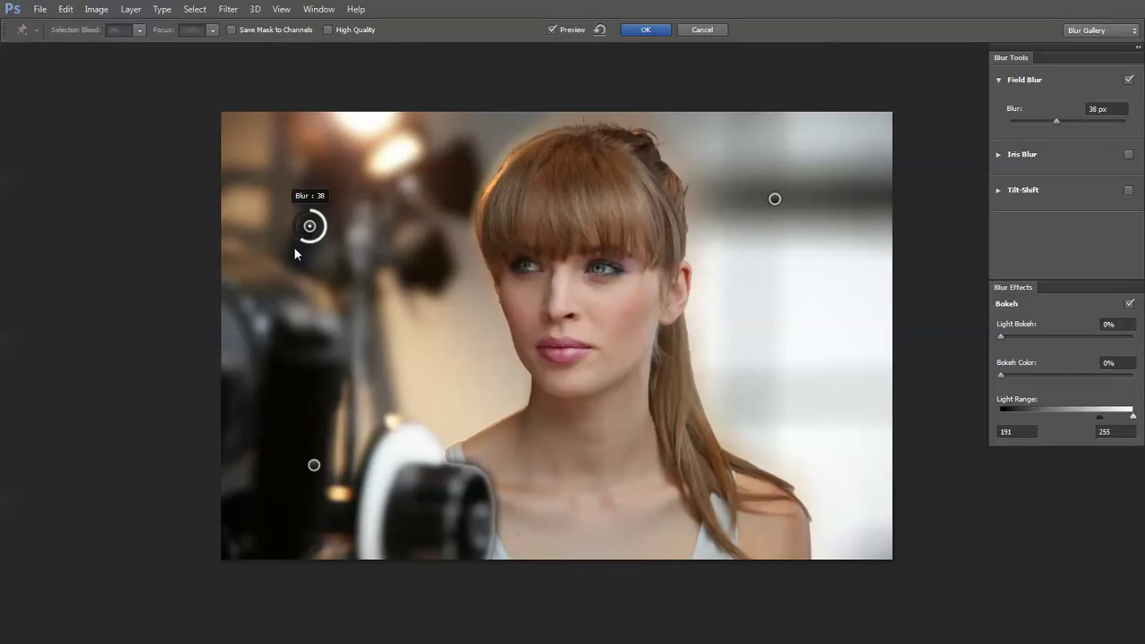
pyautogui.moveTo(294, 247); pyautogui.dragTo(292, 248)
pyautogui.click(642, 31)
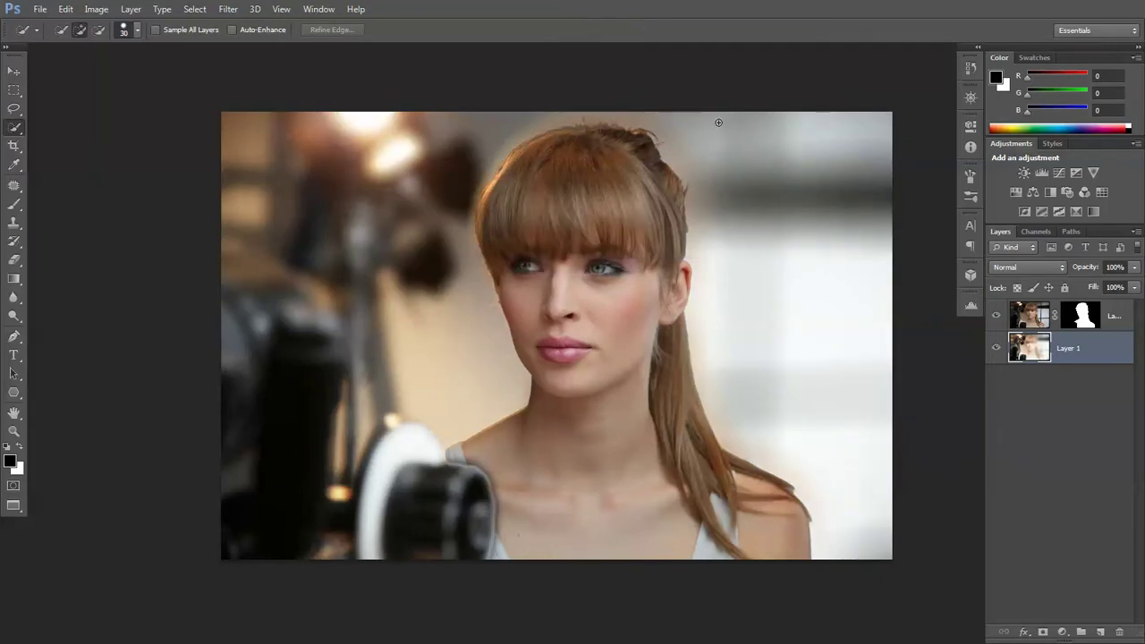
# Step: Target the portrait layer's mask with a small white brush
pyautogui.scroll(1, 707, 78)
pyautogui.scroll(3, 655, 120)
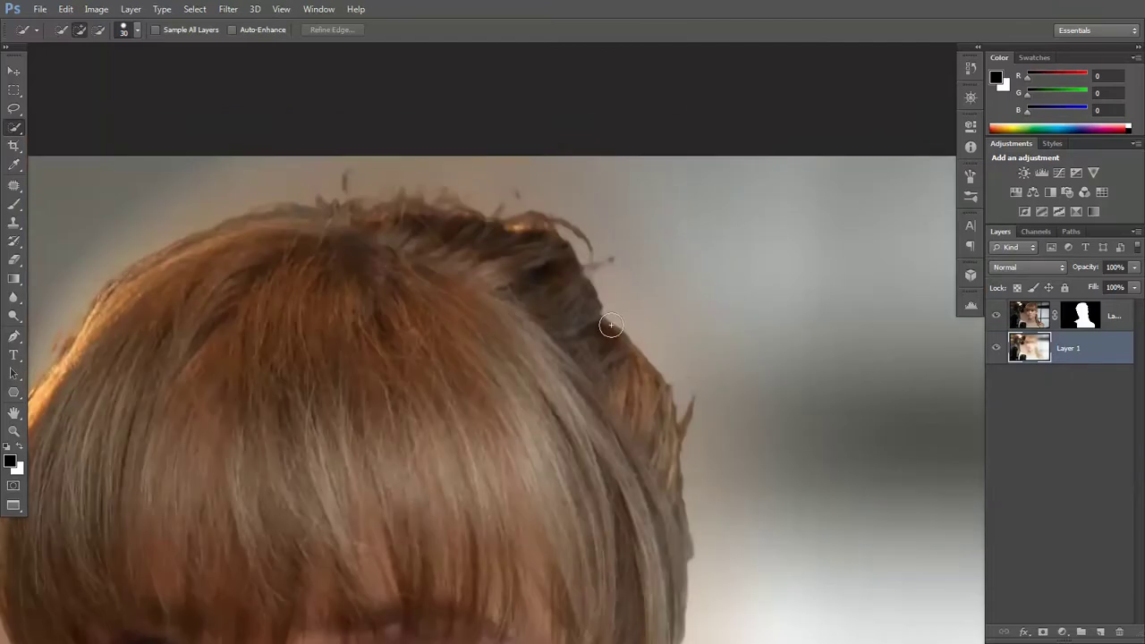
pyautogui.scroll(-1, 585, 295)
pyautogui.scroll(-1, 585, 272)
pyautogui.scroll(2, 562, 267)
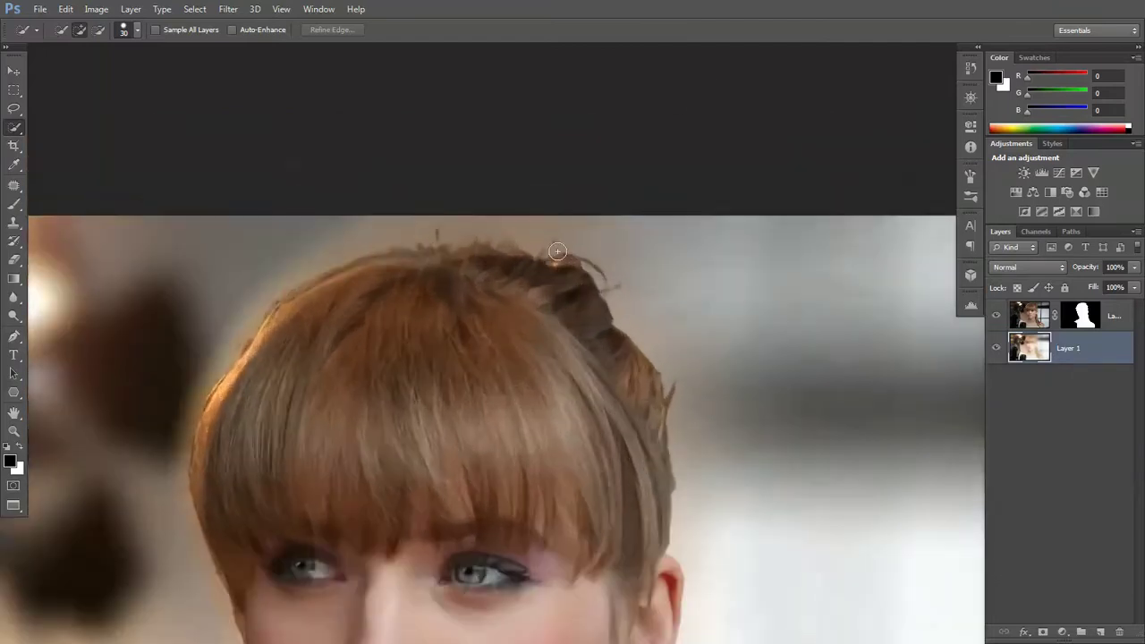
pyautogui.click(1099, 318)
pyautogui.scroll(2, 572, 215)
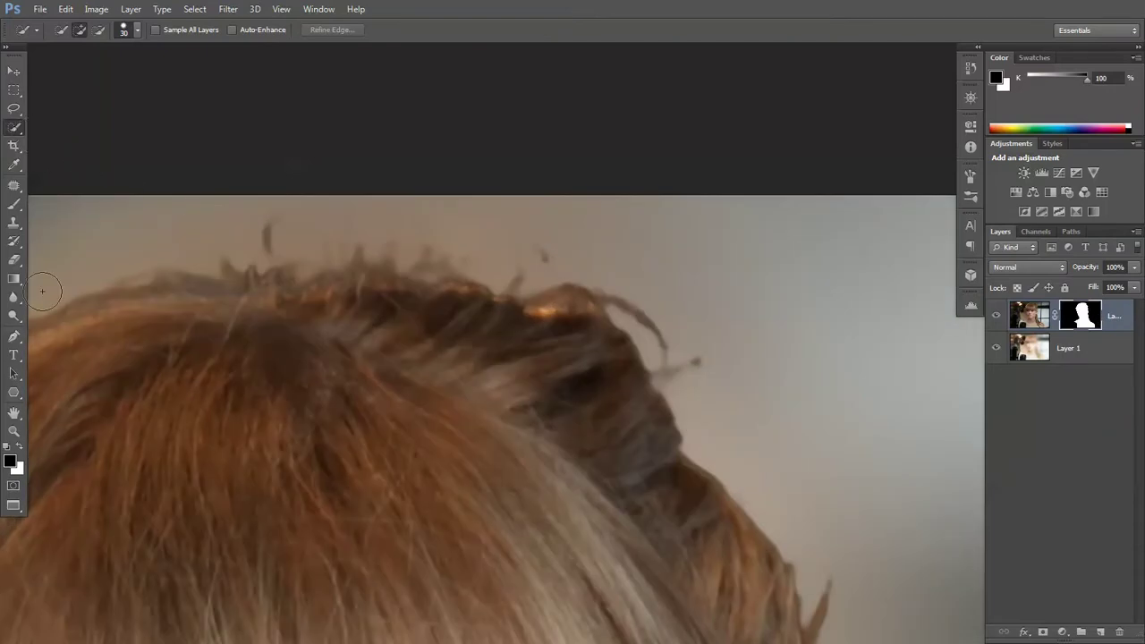
pyautogui.press('x')
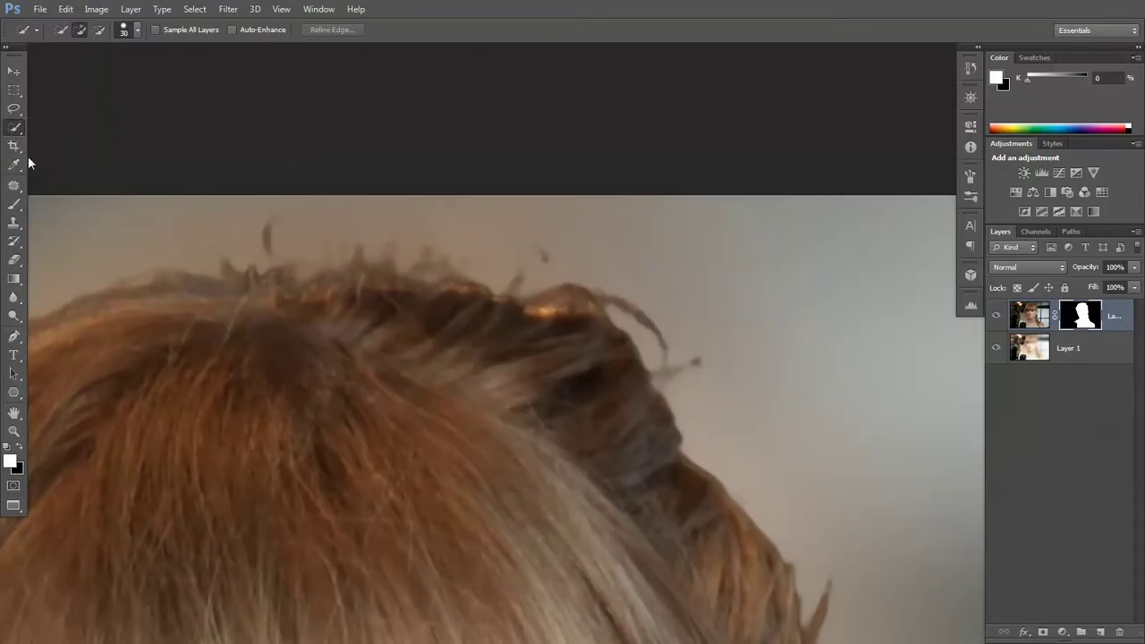
pyautogui.press('b')
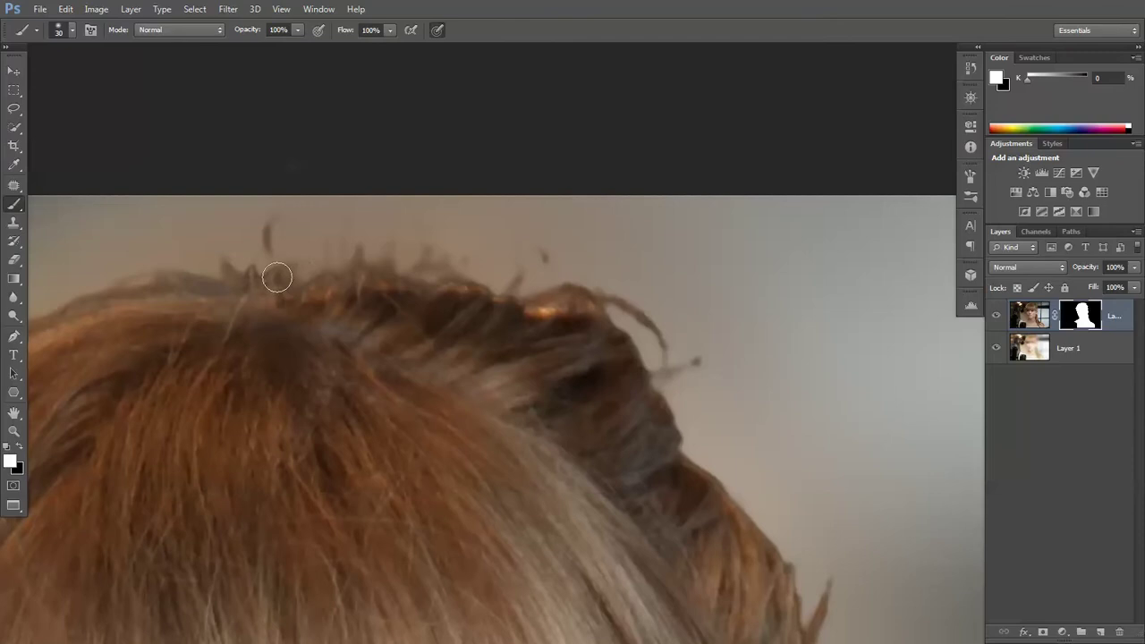
pyautogui.press('[')
pyautogui.press('[')
pyautogui.press('[')
pyautogui.scroll(5, 273, 269)
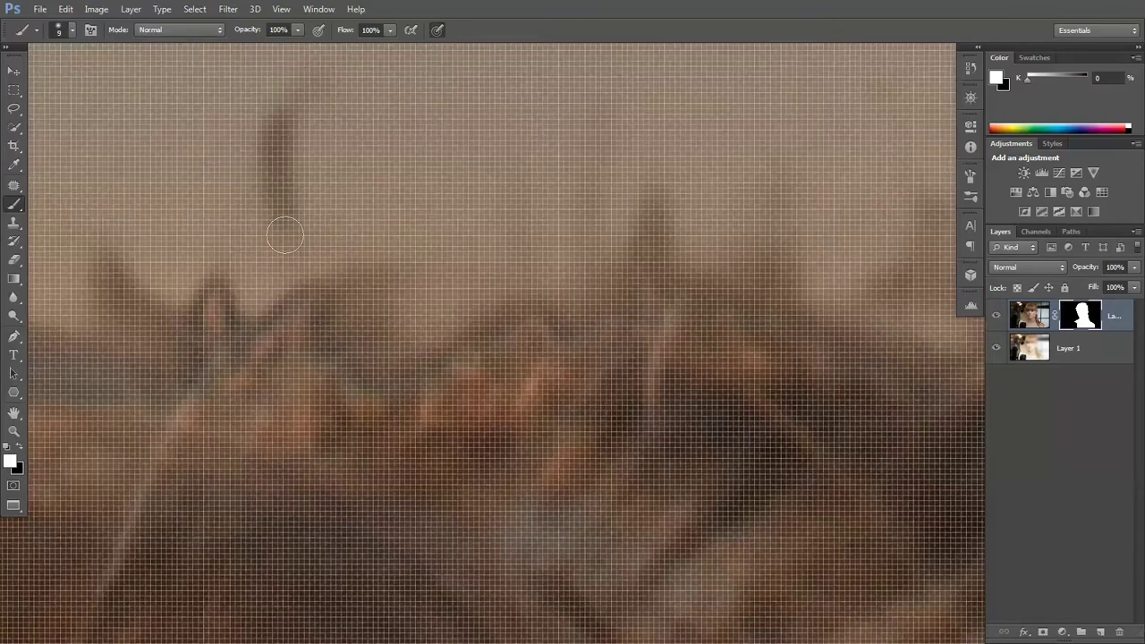
# Step: Paint back the thin flyaway and curling hair strands along the top of the head
pyautogui.moveTo(284, 235)
pyautogui.mouseDown()
pyautogui.moveTo(299, 268)
pyautogui.moveTo(285, 125)
pyautogui.mouseUp()
pyautogui.press('[')
pyautogui.press('[')
pyautogui.press('[')
pyautogui.press('[')
pyautogui.scroll(-5, 537, 169)
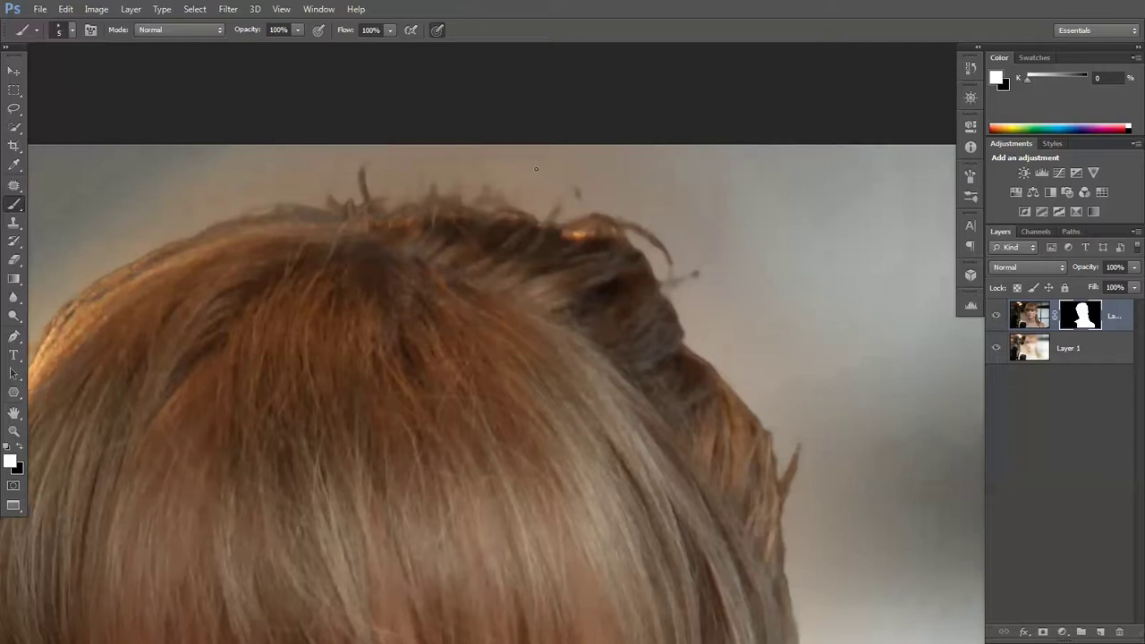
pyautogui.scroll(3, 537, 168)
pyautogui.moveTo(431, 142)
pyautogui.mouseDown()
pyautogui.moveTo(441, 206)
pyautogui.moveTo(422, 237)
pyautogui.moveTo(471, 222)
pyautogui.moveTo(506, 252)
pyautogui.mouseUp()
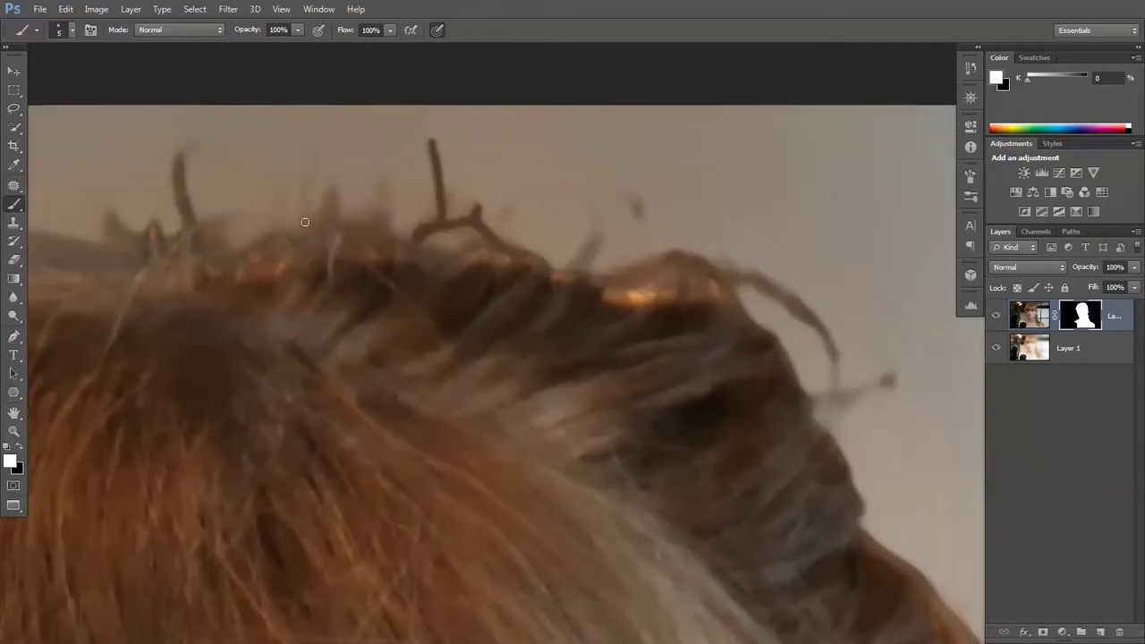
pyautogui.moveTo(304, 222)
pyautogui.mouseDown()
pyautogui.moveTo(301, 120)
pyautogui.moveTo(287, 135)
pyautogui.mouseUp()
pyautogui.scroll(-4, 379, 202)
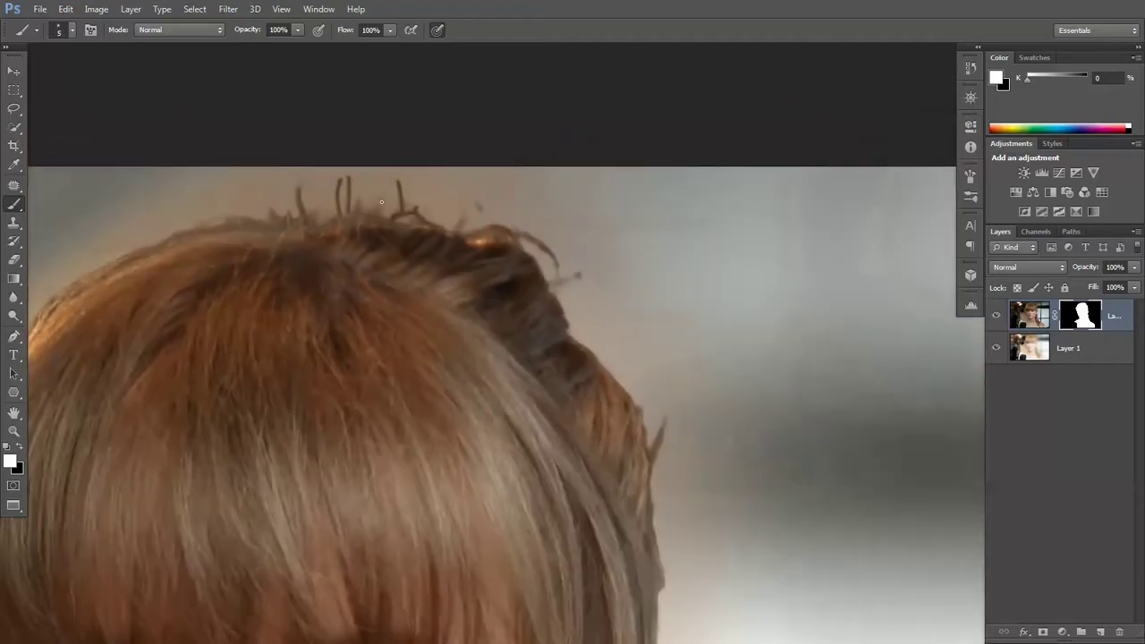
pyautogui.scroll(-4, 542, 215)
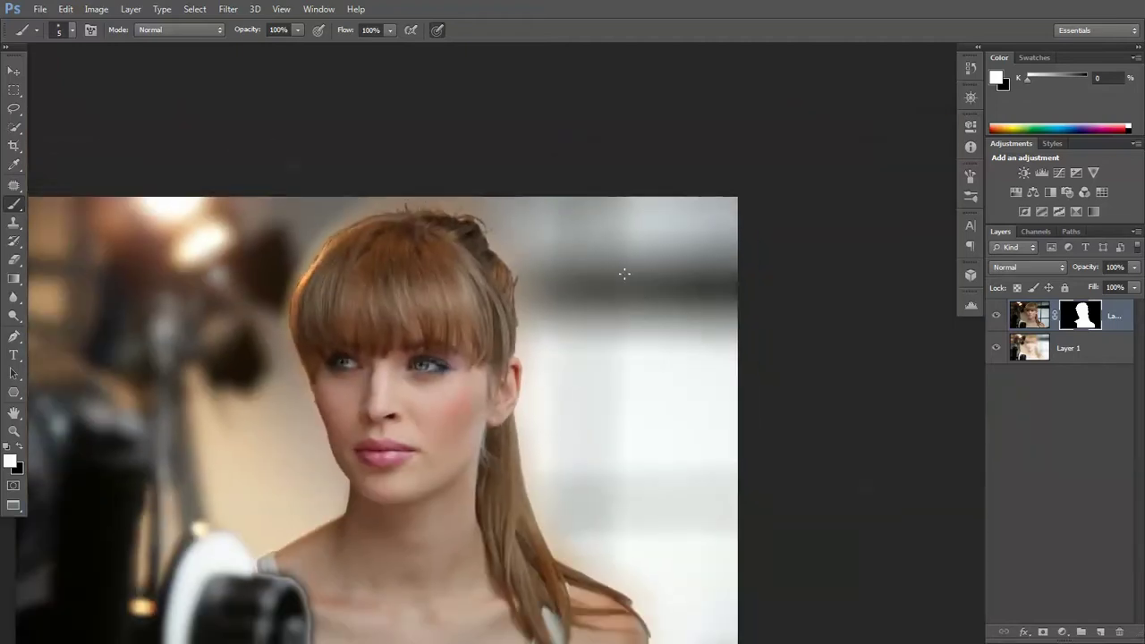
pyautogui.scroll(4, 557, 288)
pyautogui.scroll(-3, 534, 253)
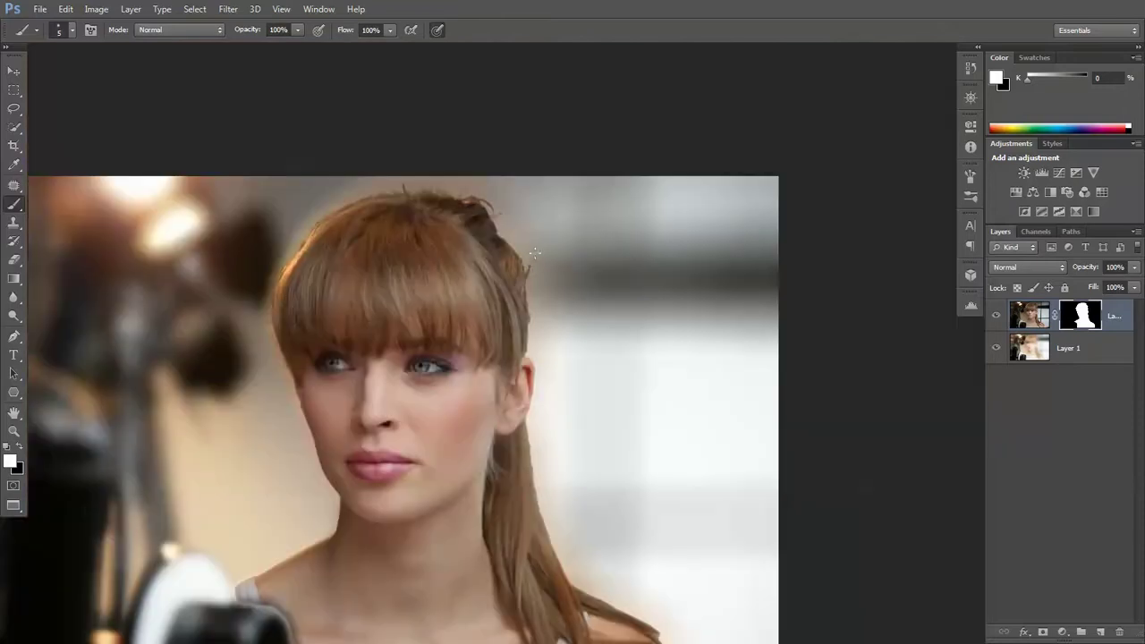
pyautogui.scroll(-2, 525, 266)
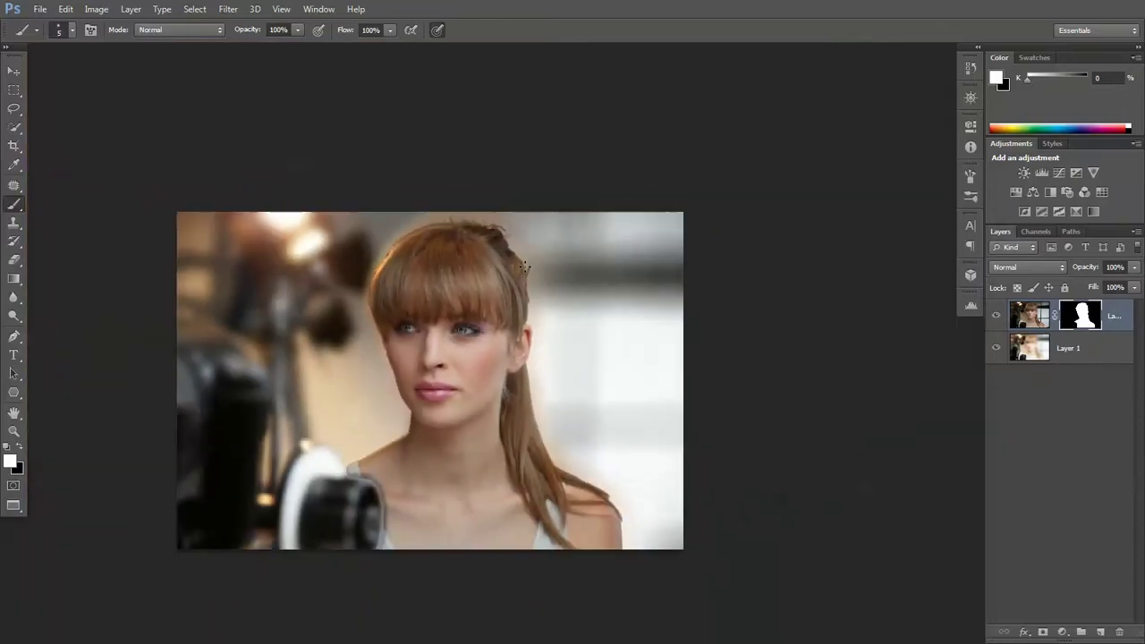
pyautogui.scroll(1, 491, 472)
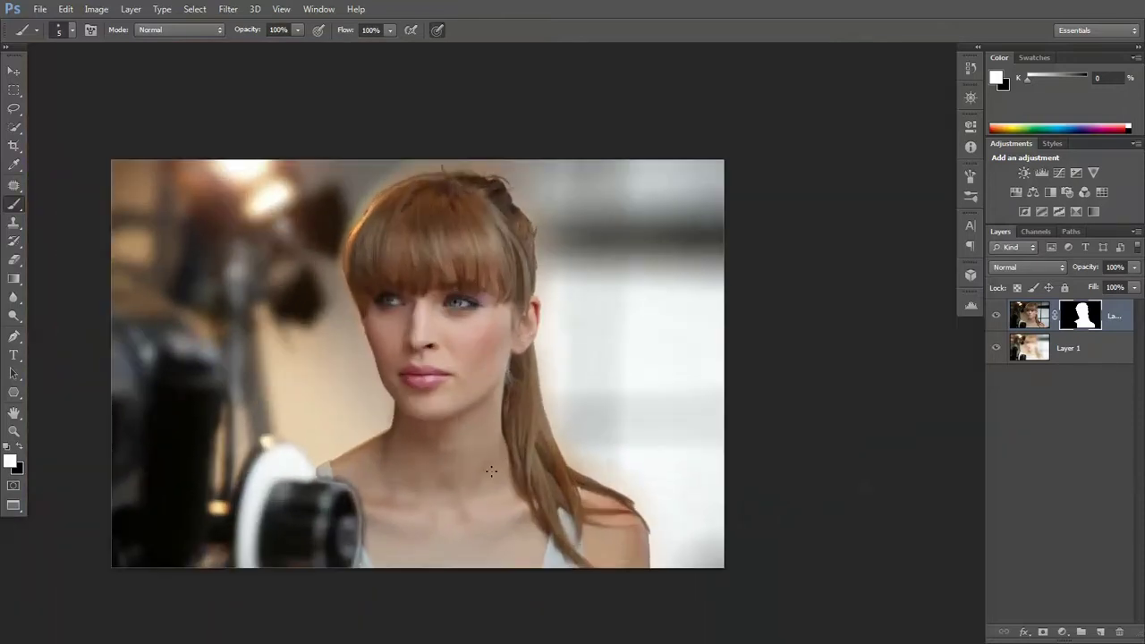
# Step: Select Layer 1 and choose Diffuse Glow in the Filter Gallery
pyautogui.click(1069, 349)
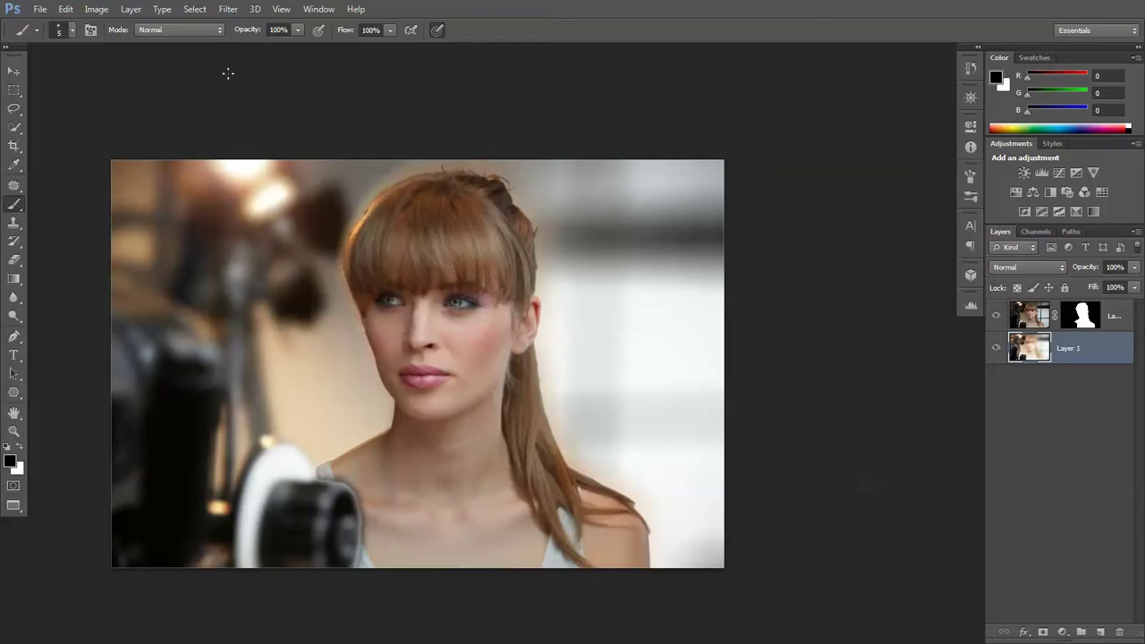
pyautogui.click(98, 10)
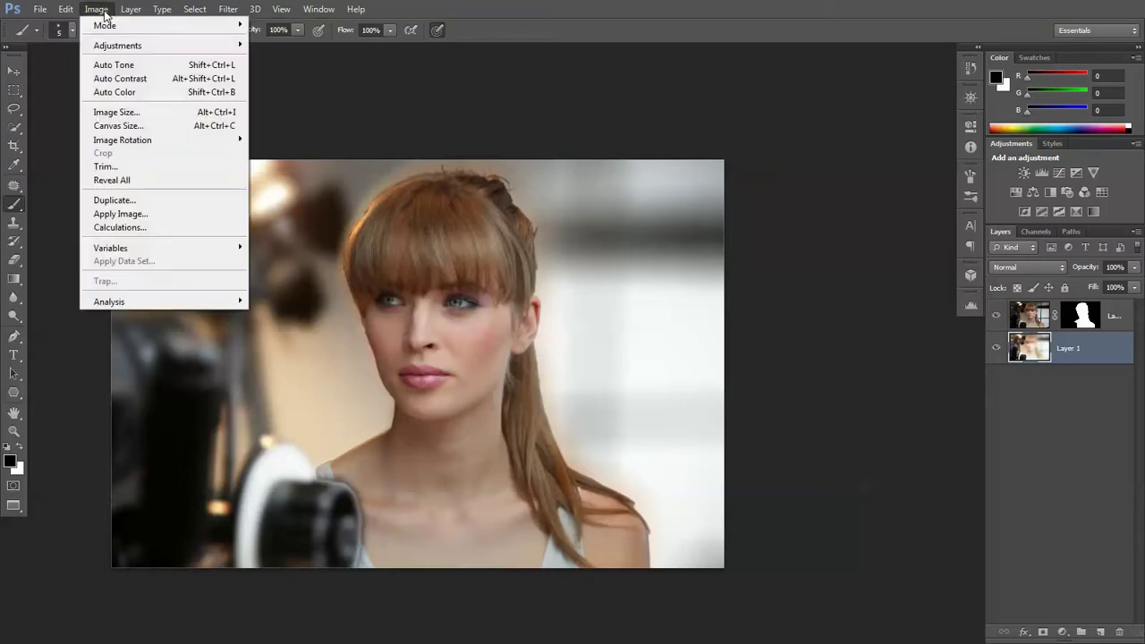
pyautogui.moveTo(225, 9)
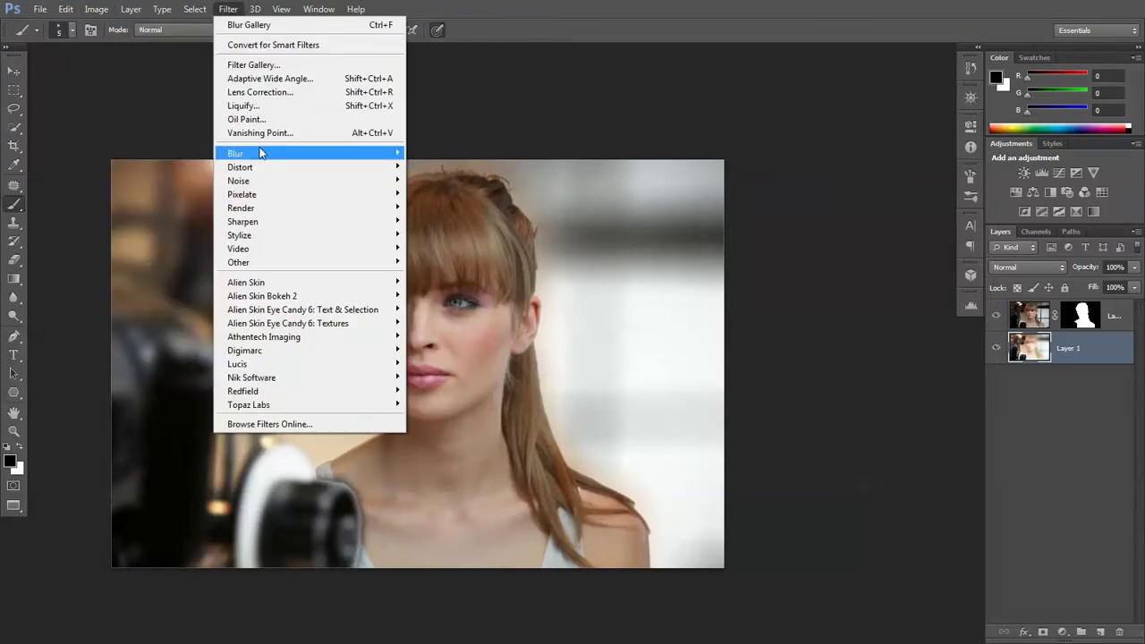
pyautogui.click(262, 67)
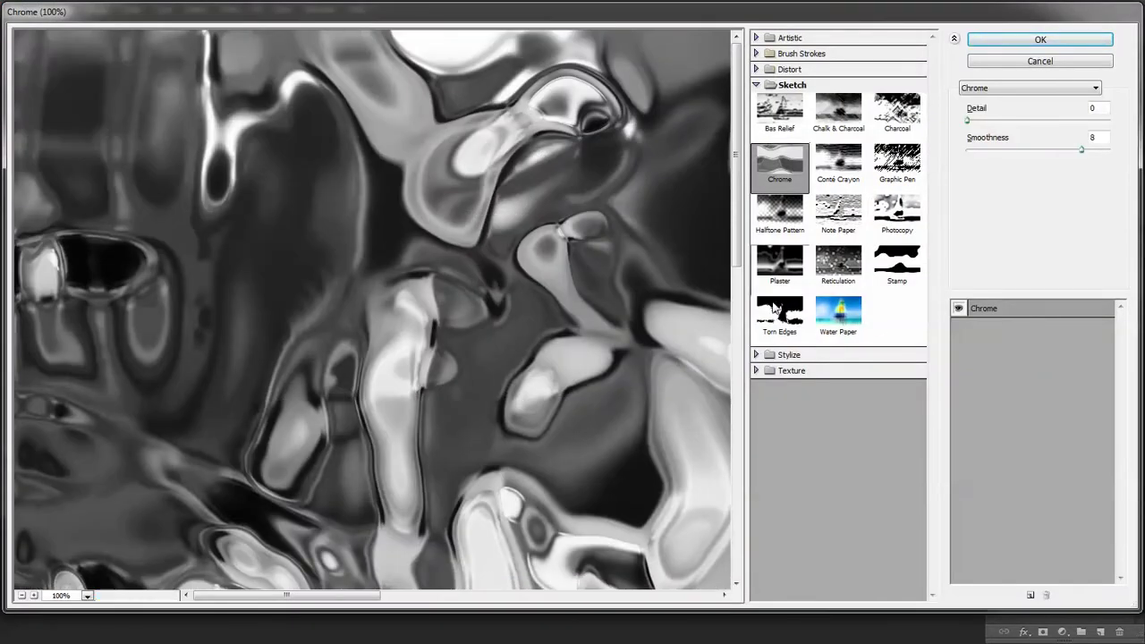
pyautogui.click(756, 355)
pyautogui.click(756, 356)
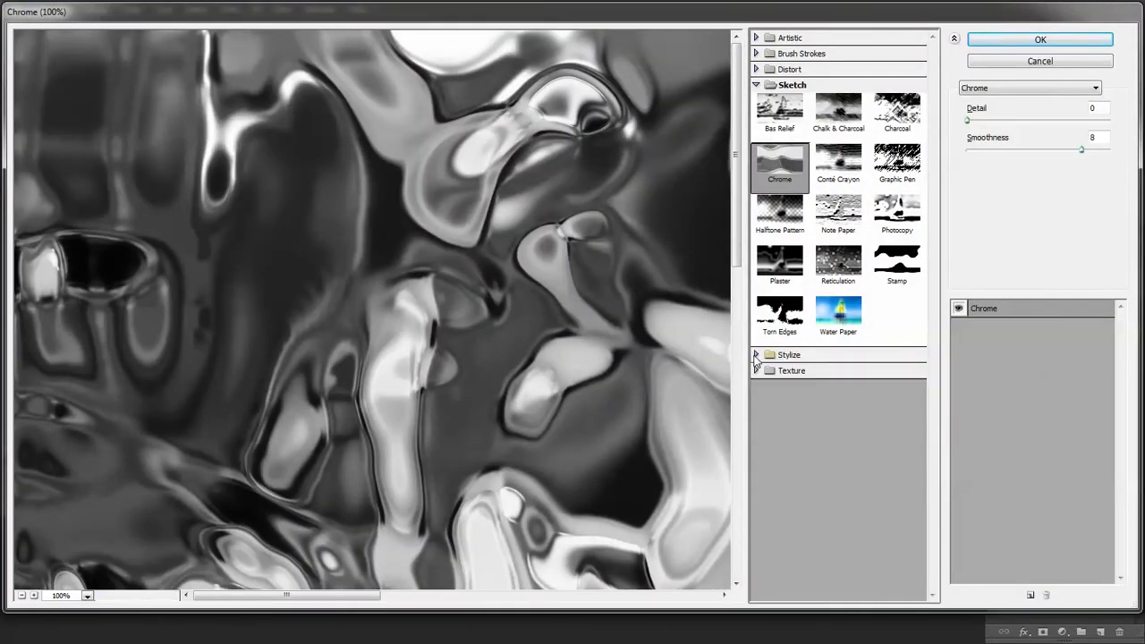
pyautogui.click(756, 70)
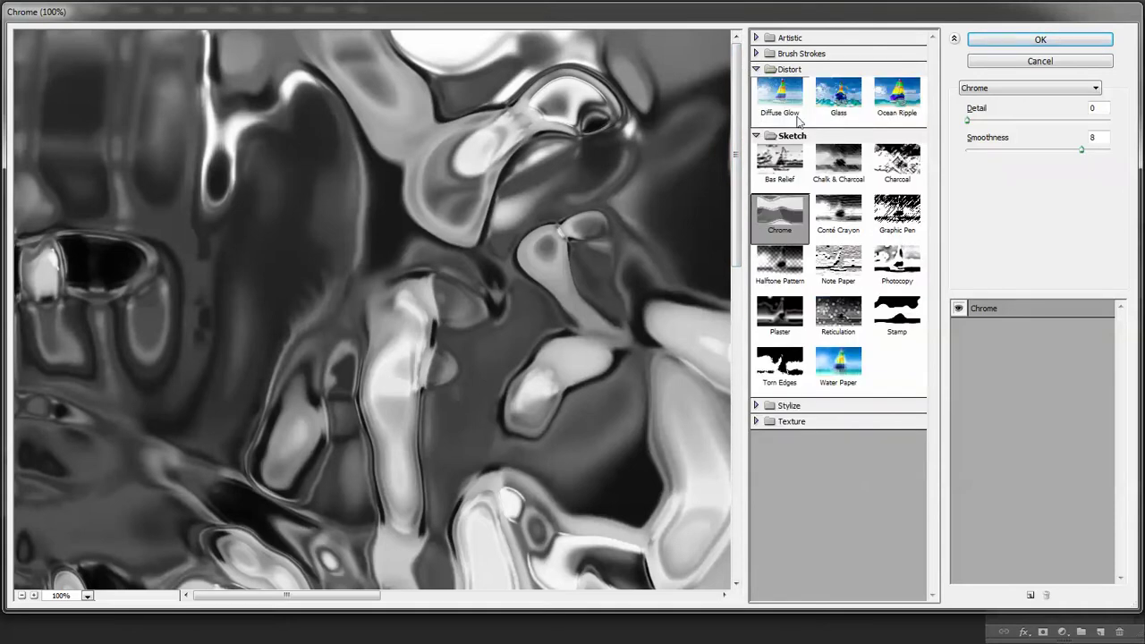
pyautogui.click(757, 37)
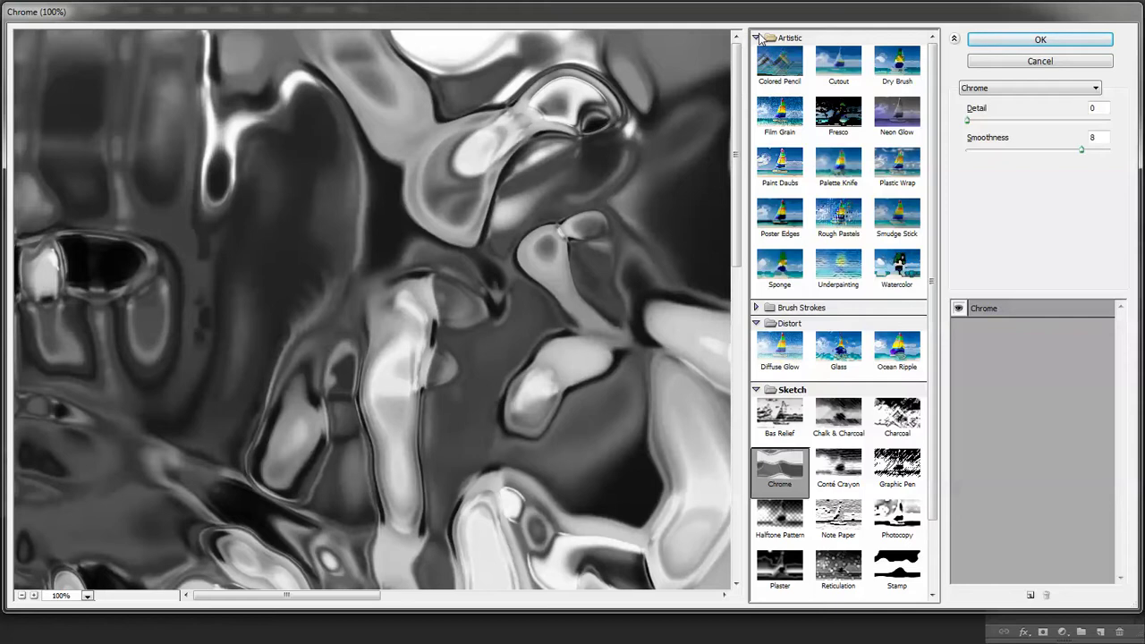
pyautogui.click(756, 308)
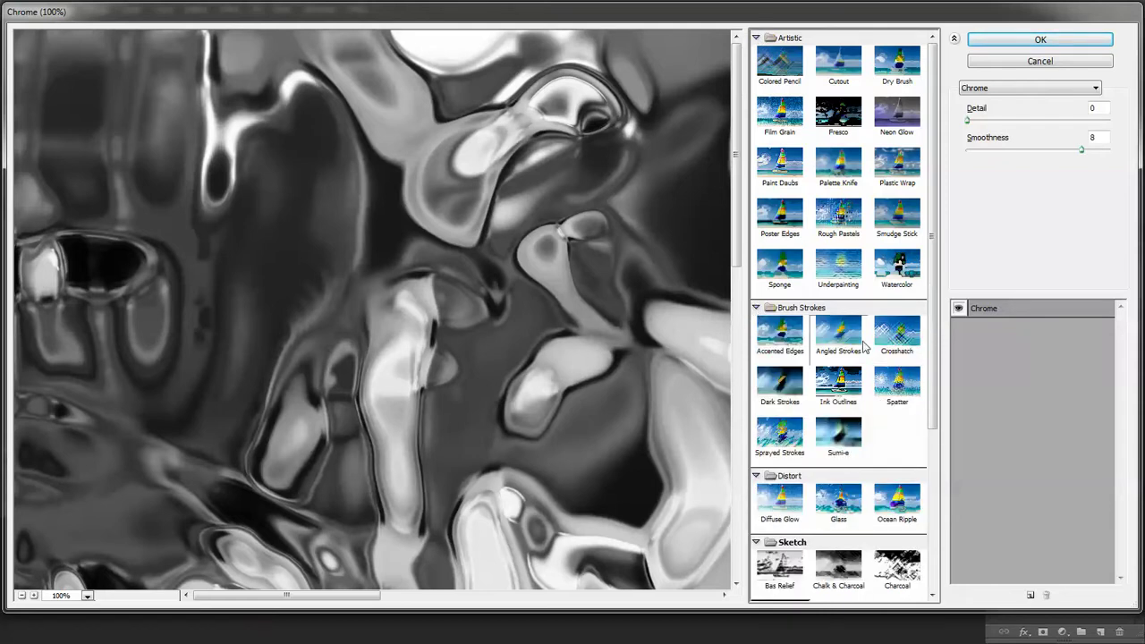
pyautogui.scroll(-3, 933, 376)
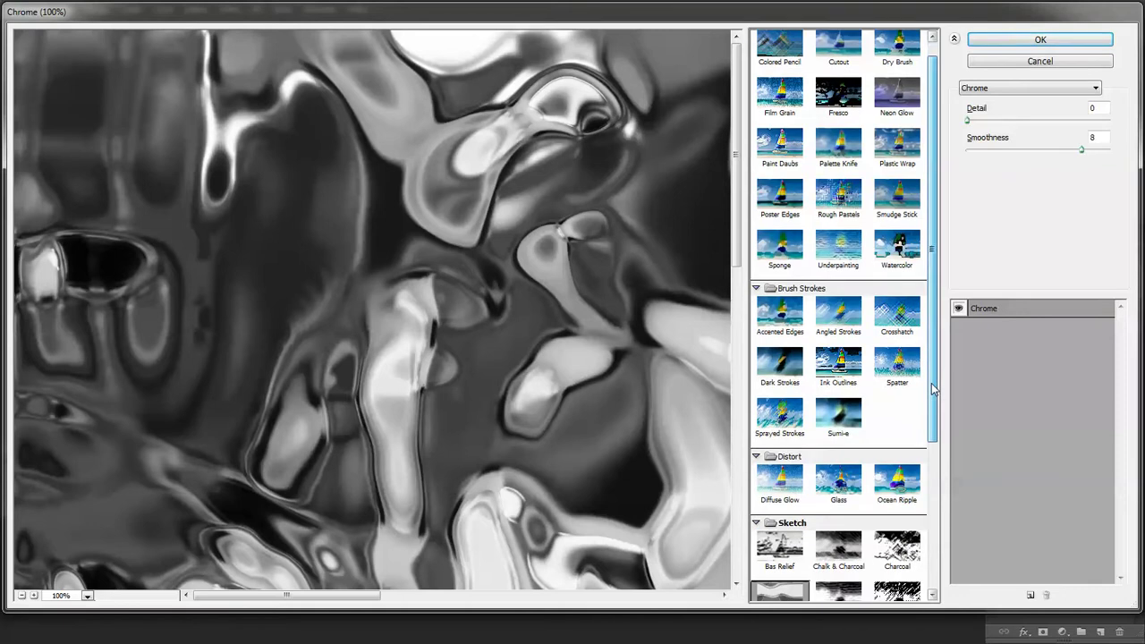
pyautogui.click(781, 424)
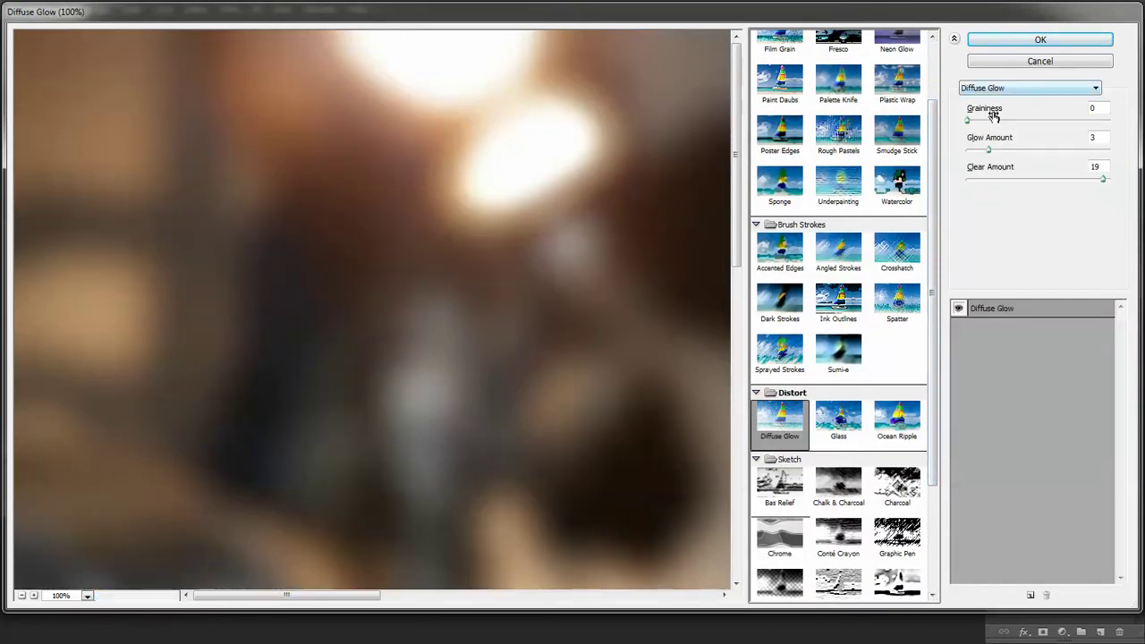
# Step: Set Glow Amount 5 and Clear Amount 14, then apply the Diffuse Glow
pyautogui.click(21, 596)
pyautogui.click(21, 596)
pyautogui.click(21, 596)
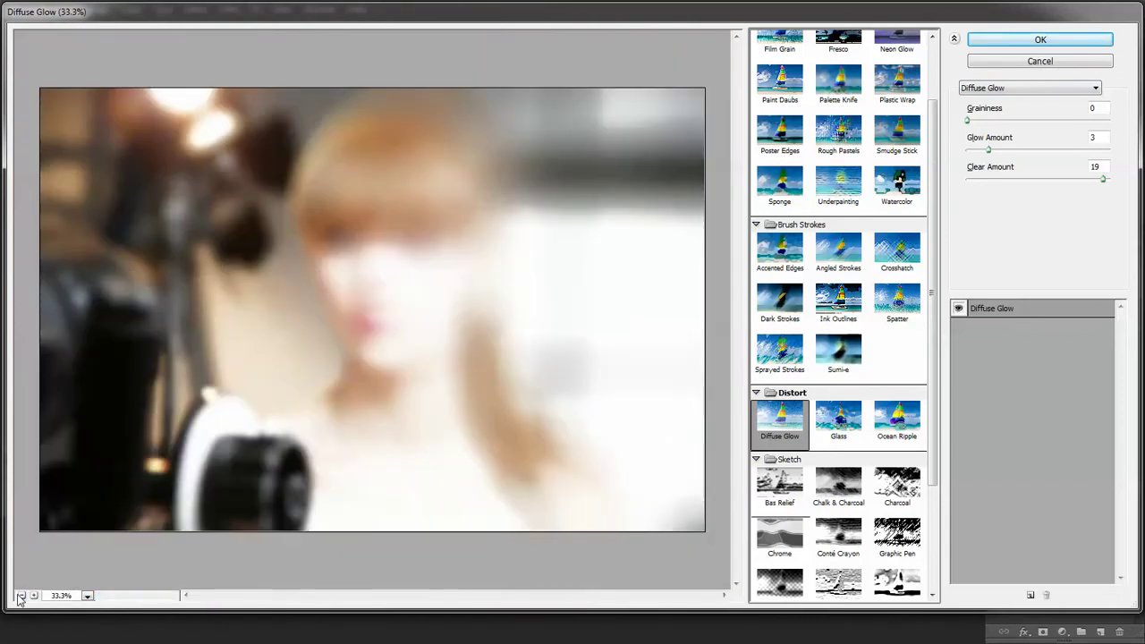
pyautogui.moveTo(1000, 151); pyautogui.dragTo(1006, 154)
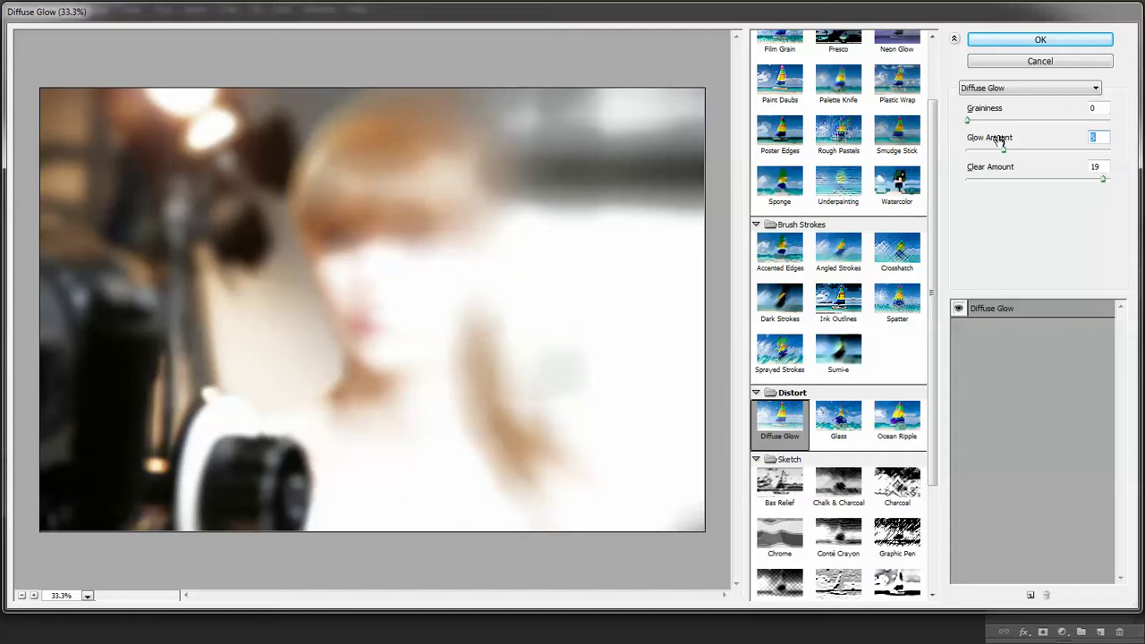
pyautogui.moveTo(1104, 181); pyautogui.dragTo(1067, 184)
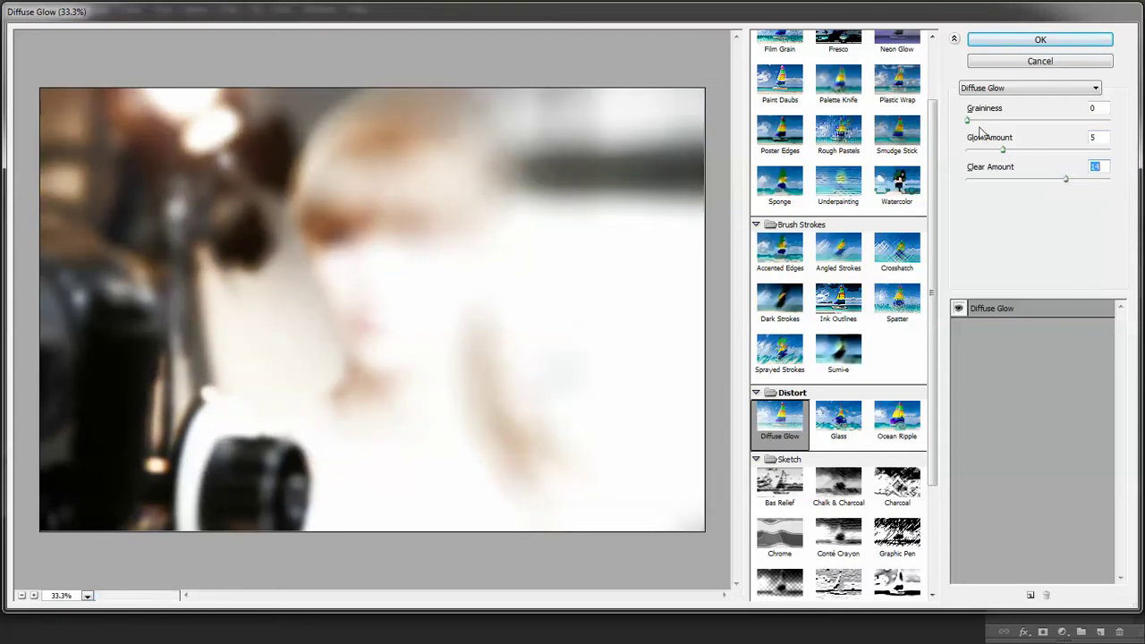
pyautogui.click(1008, 40)
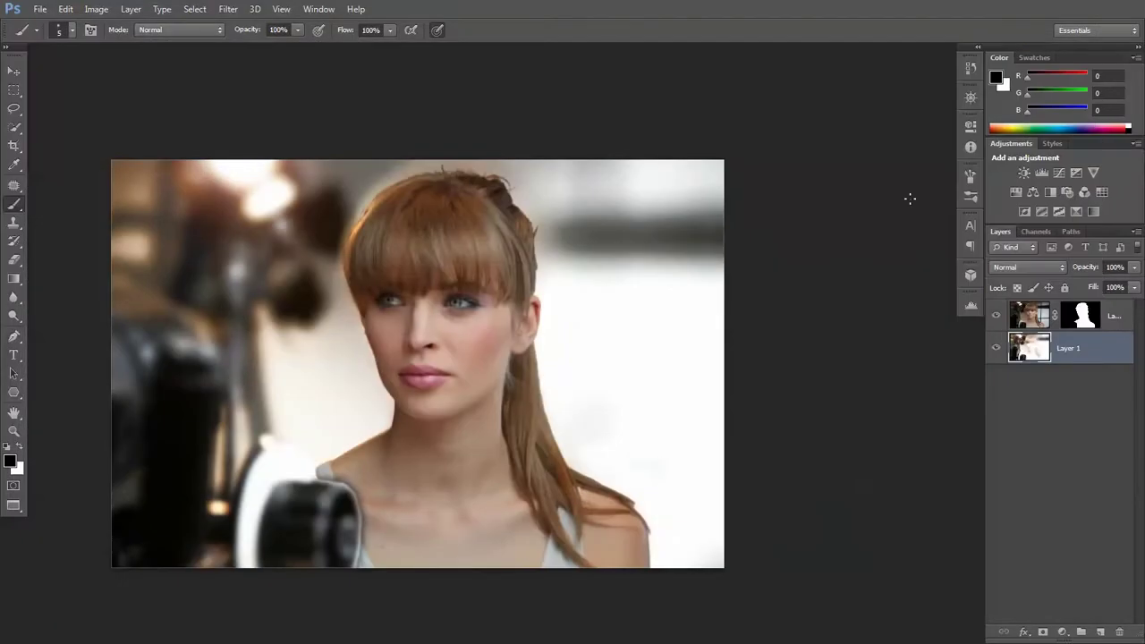
# Step: Apply Stylize > Diffuse in Anisotropic mode to the masked portrait layer
pyautogui.click(1119, 316)
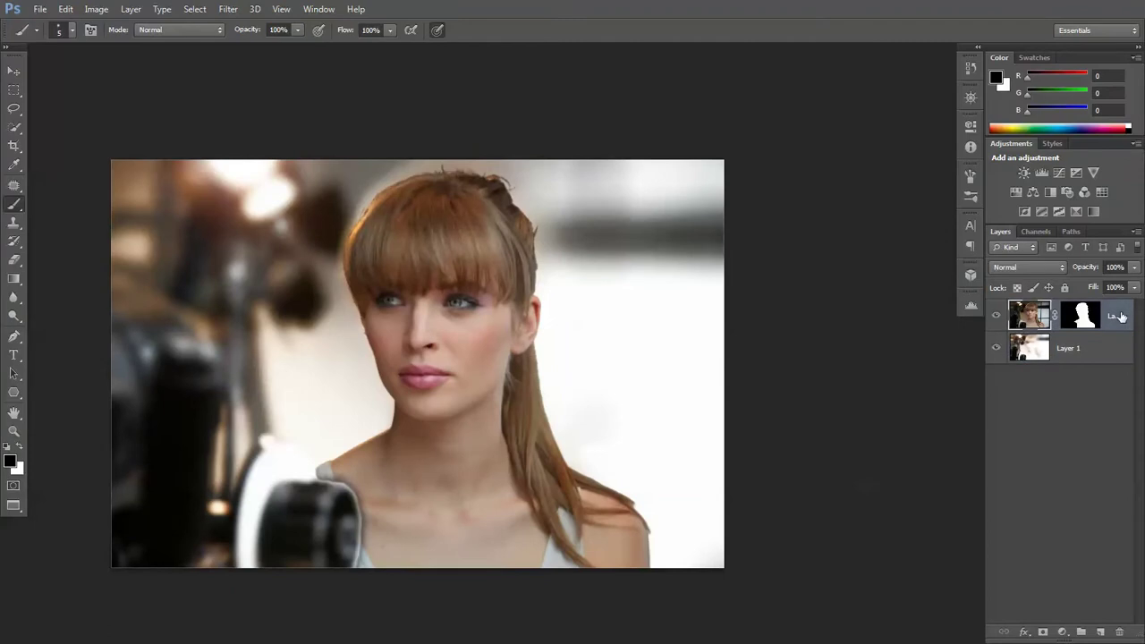
pyautogui.click(109, 11)
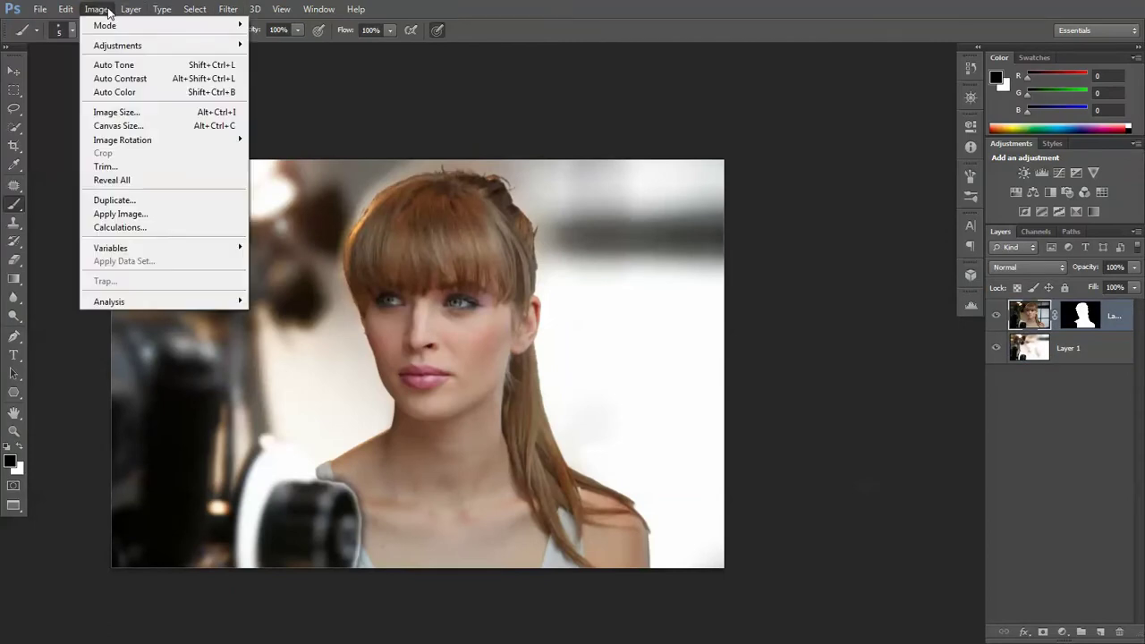
pyautogui.moveTo(225, 9)
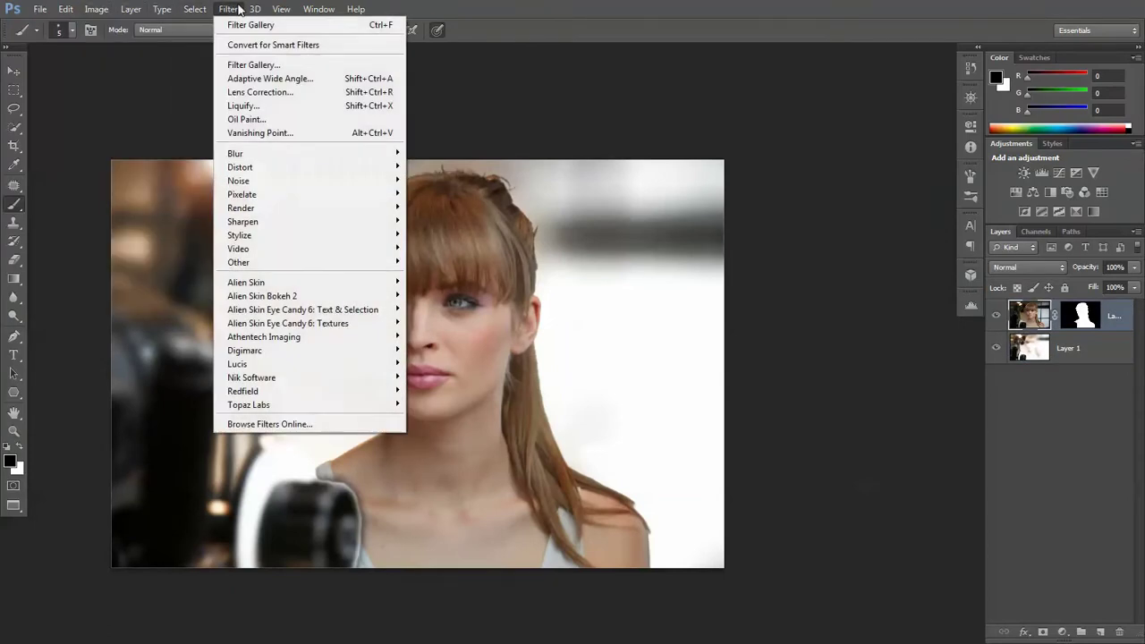
pyautogui.moveTo(261, 157)
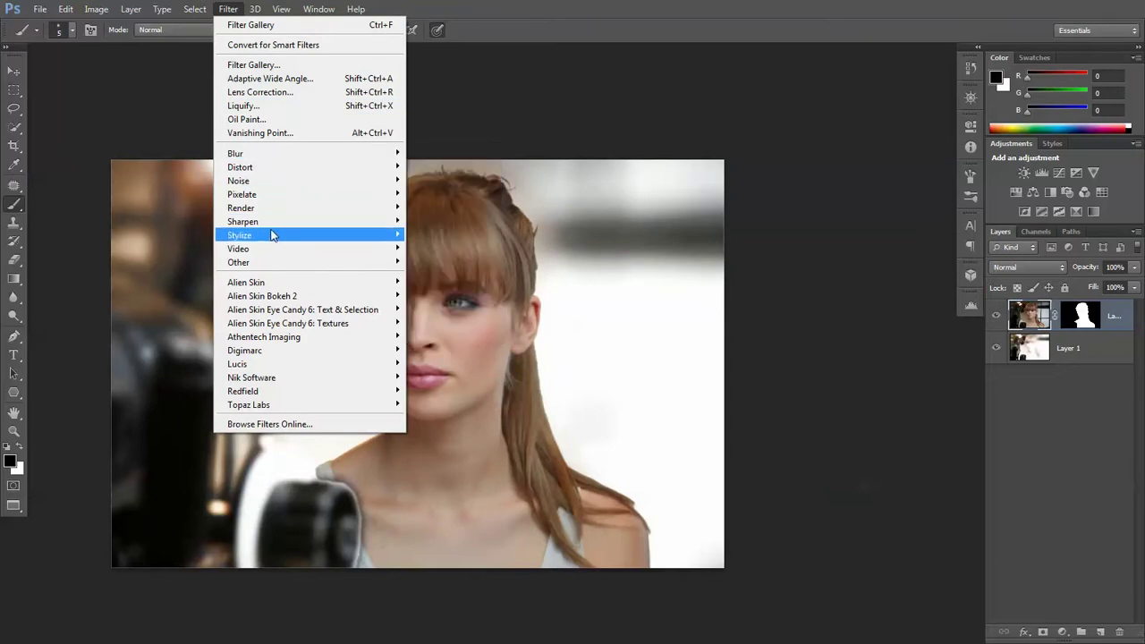
pyautogui.moveTo(273, 235)
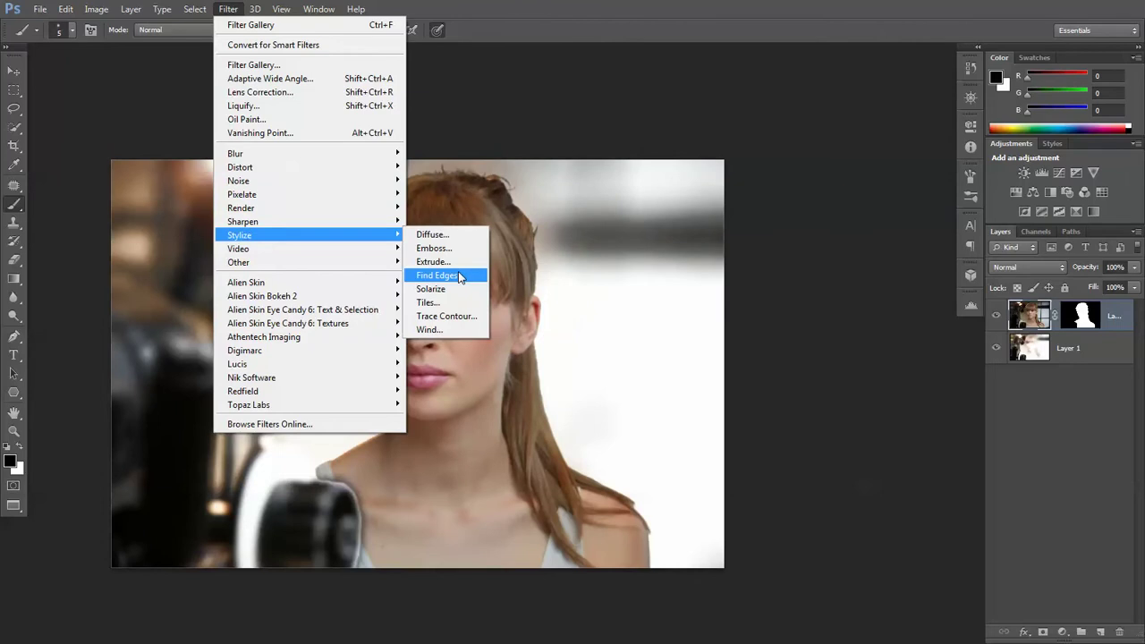
pyautogui.click(448, 236)
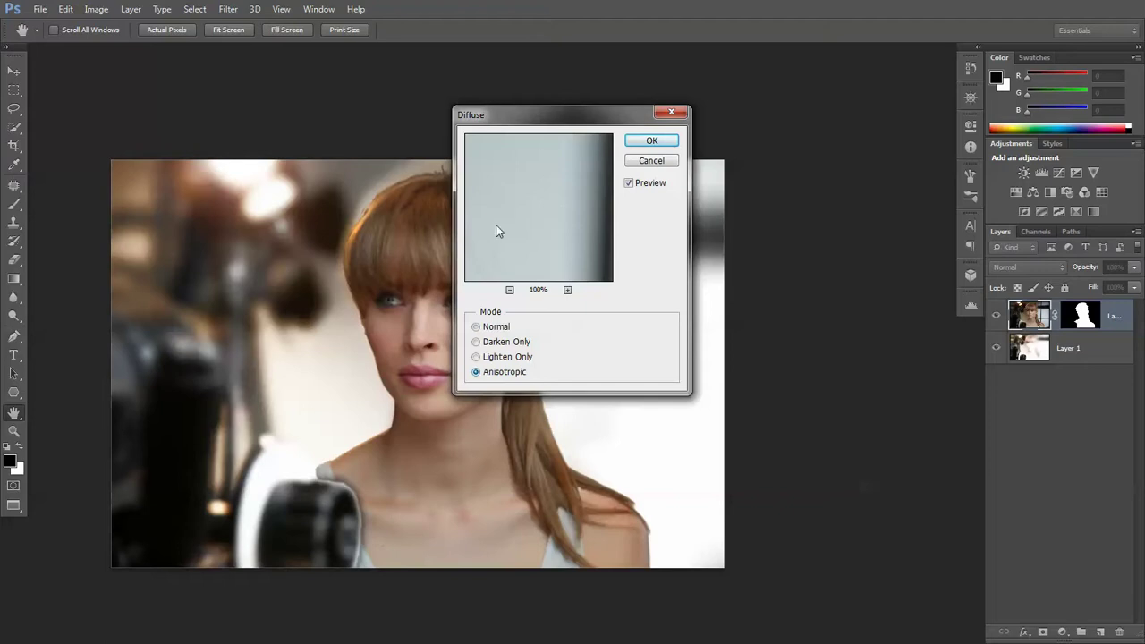
pyautogui.click(652, 141)
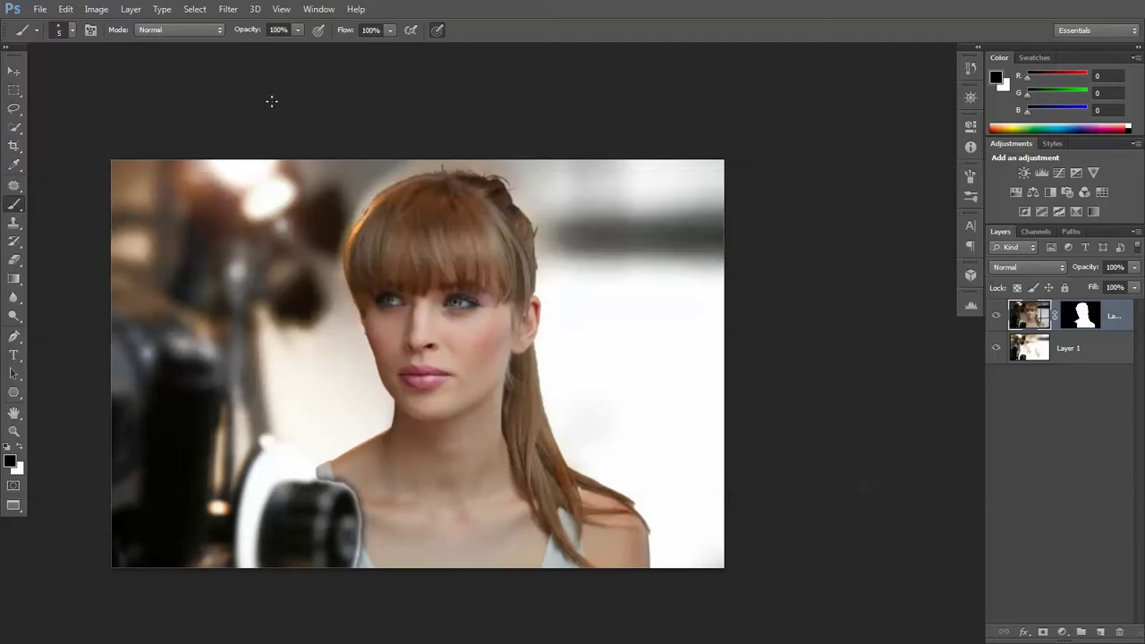
pyautogui.click(191, 10)
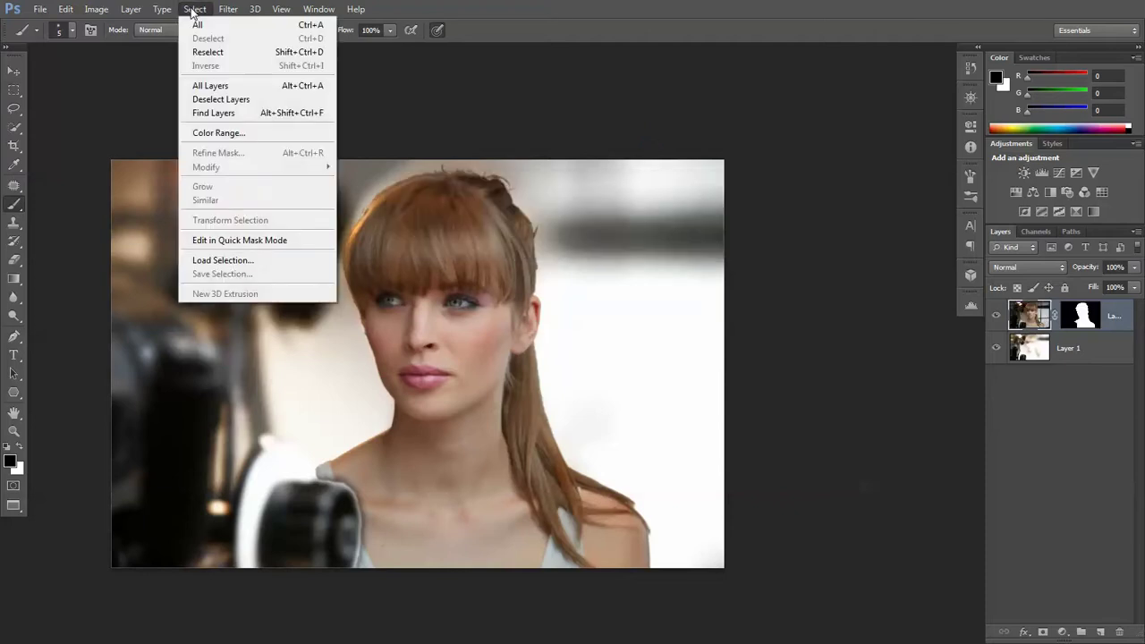
pyautogui.moveTo(228, 9)
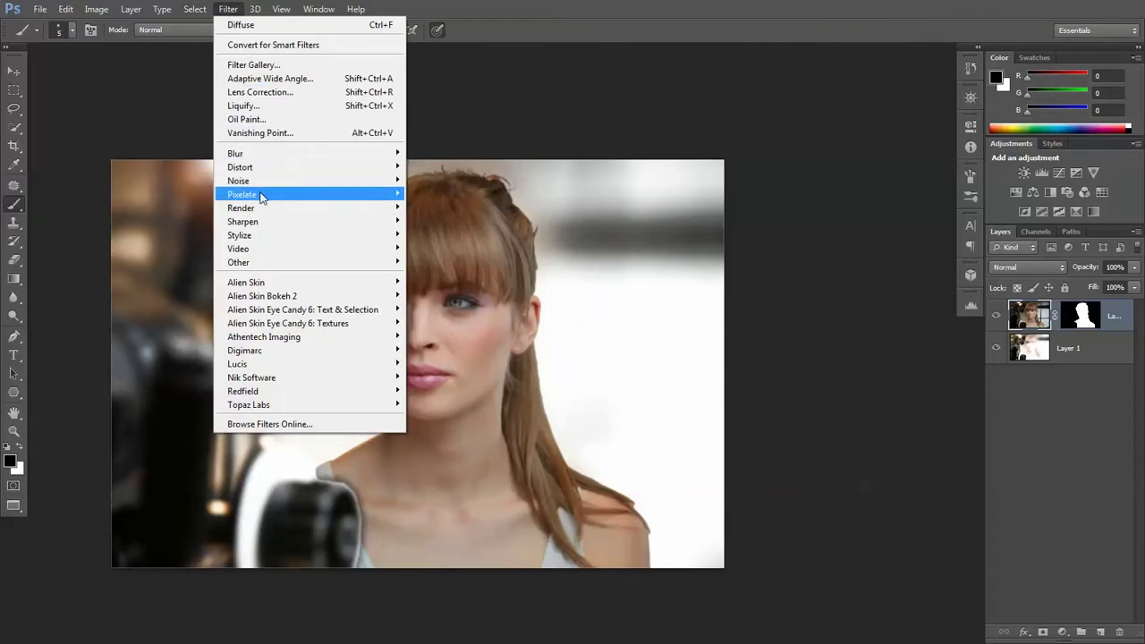
# Step: Apply Diffuse Glow to the portrait with Graininess 4, Glow Amount 6 and a lower Clear Amount
pyautogui.click(279, 68)
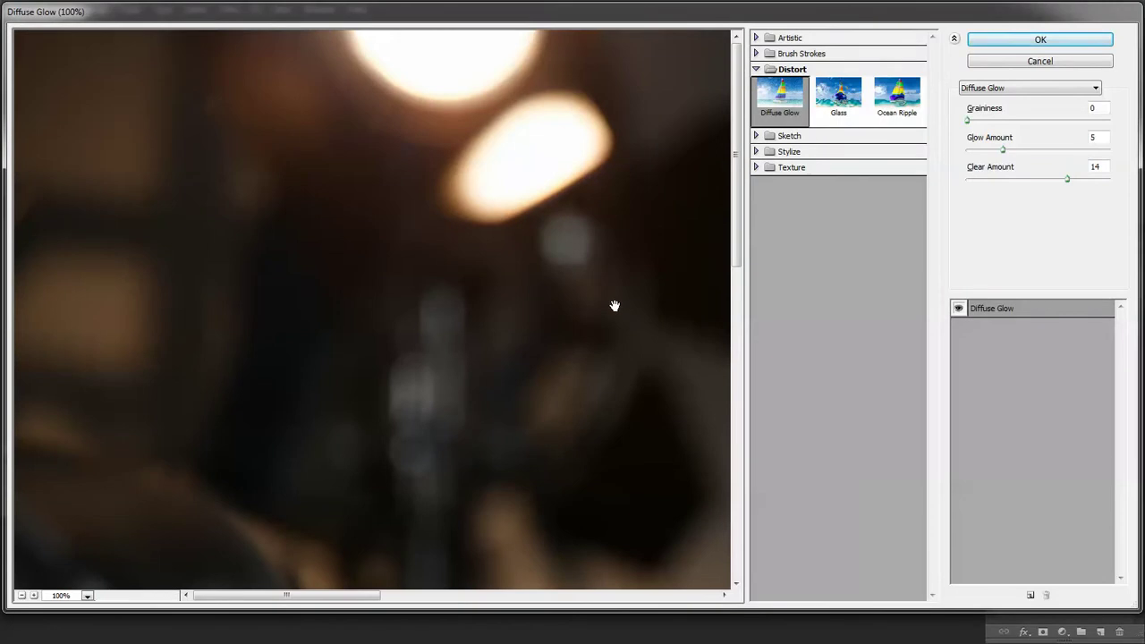
pyautogui.moveTo(560, 312); pyautogui.dragTo(69, 102)
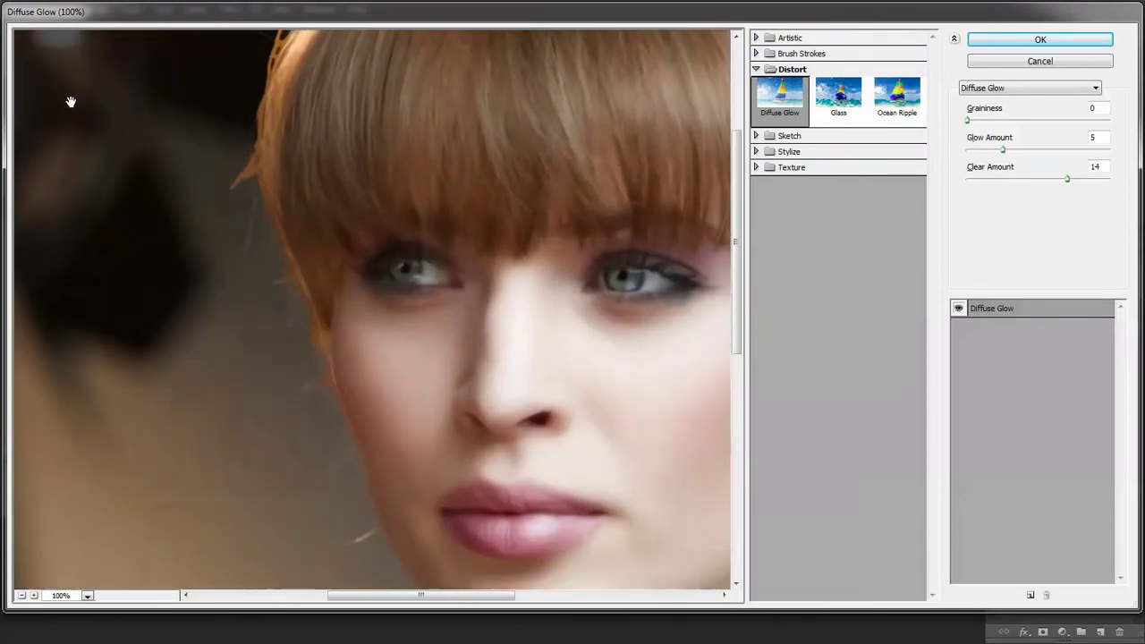
pyautogui.moveTo(556, 278); pyautogui.dragTo(424, 238)
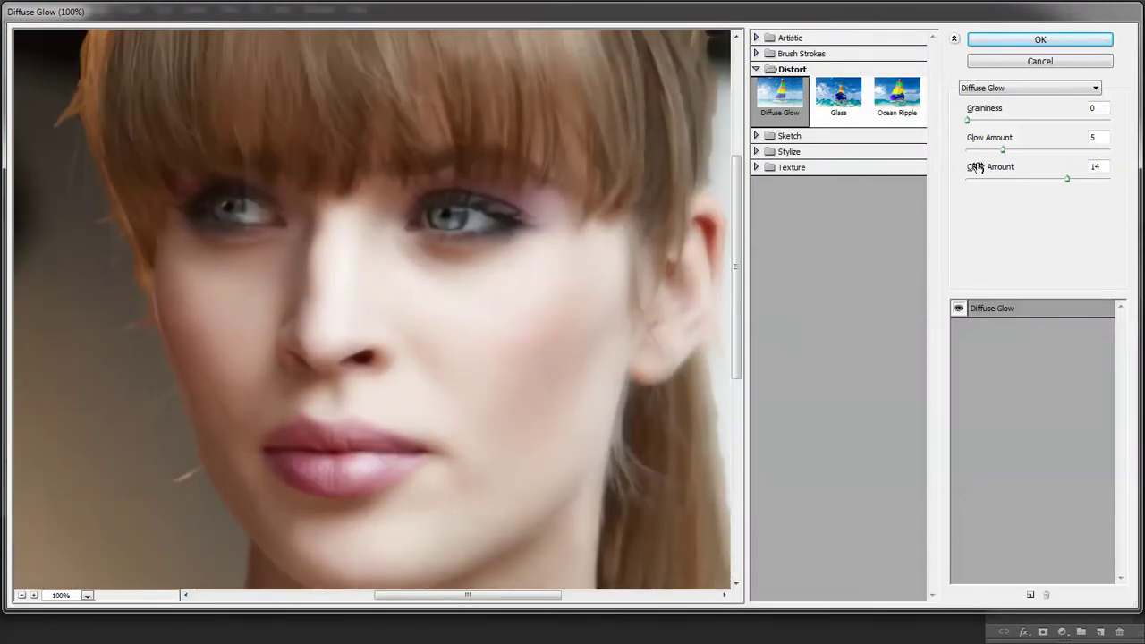
pyautogui.moveTo(1005, 150); pyautogui.dragTo(1014, 152)
pyautogui.moveTo(967, 120); pyautogui.dragTo(1022, 131)
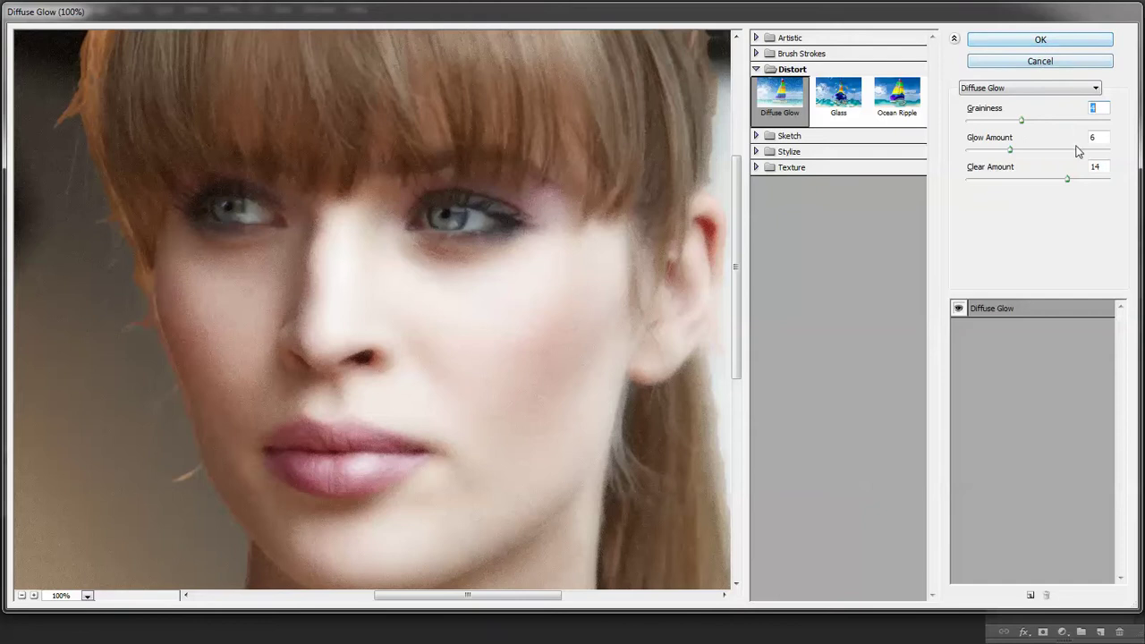
pyautogui.moveTo(1068, 179); pyautogui.dragTo(1056, 182)
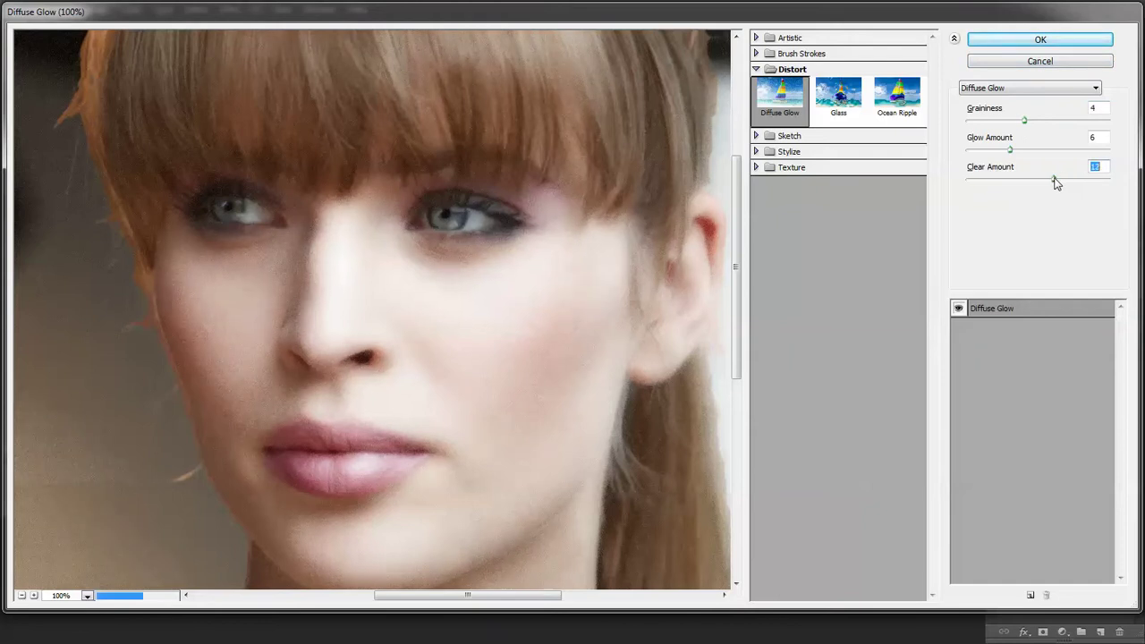
pyautogui.click(1041, 41)
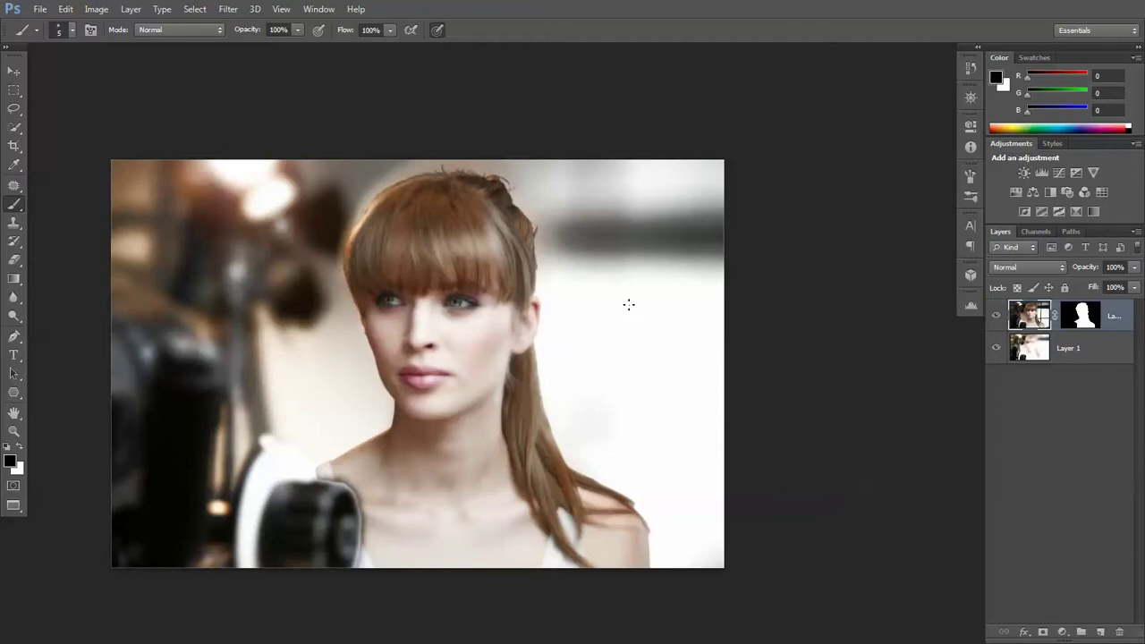
# Step: Zoom in and out on the glowing hair edges, then target the portrait's layer mask
pyautogui.scroll(2, 540, 315)
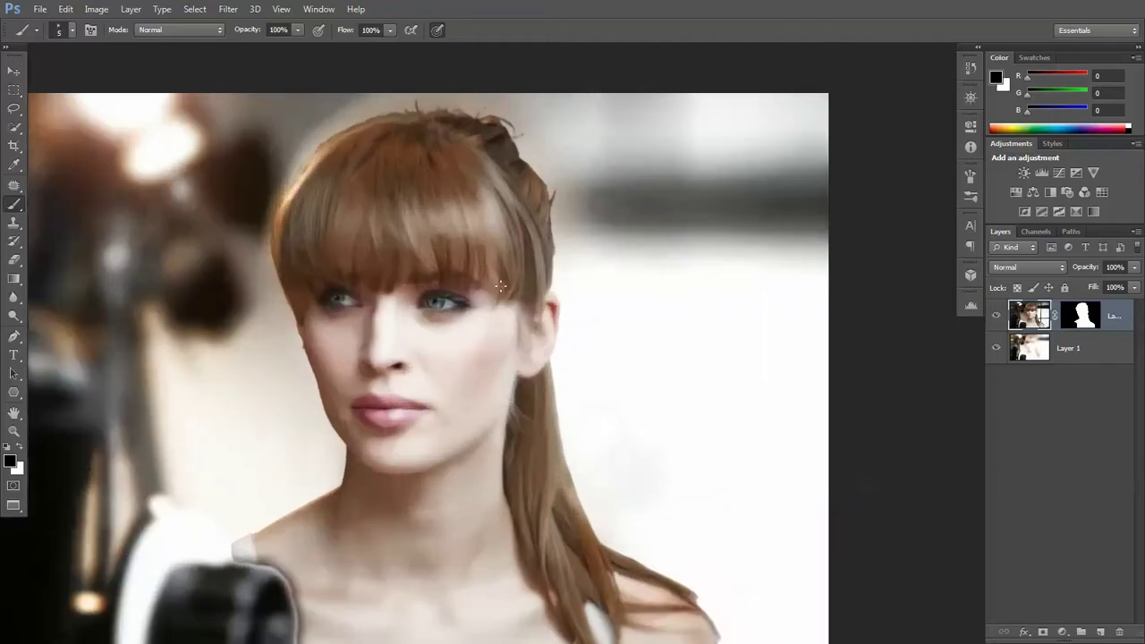
pyautogui.scroll(-2, 501, 285)
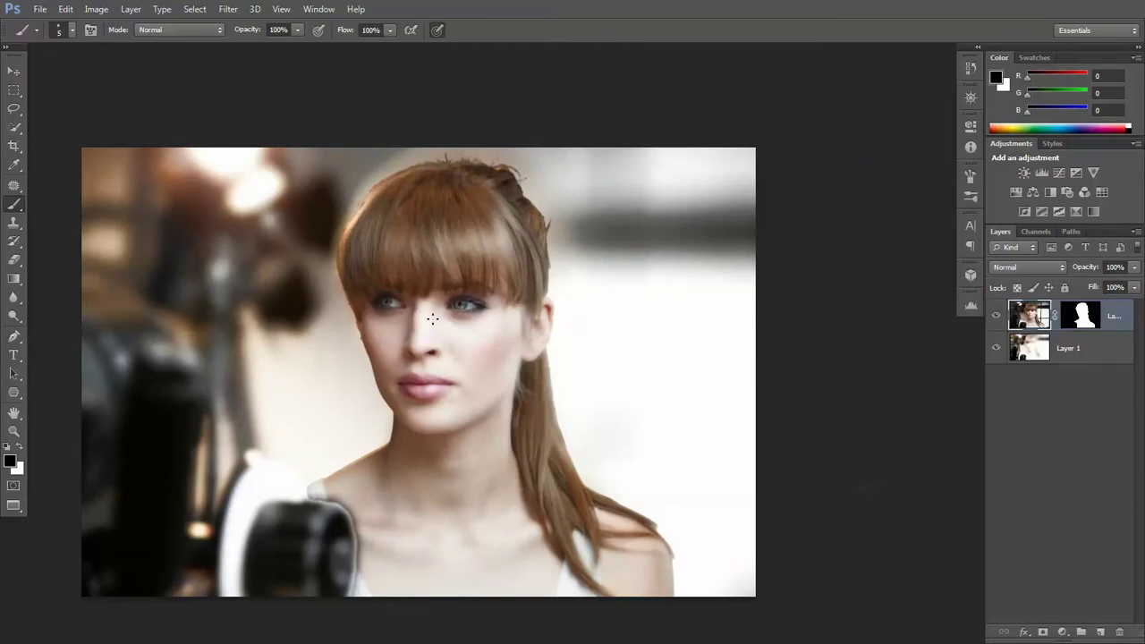
pyautogui.scroll(5, 310, 273)
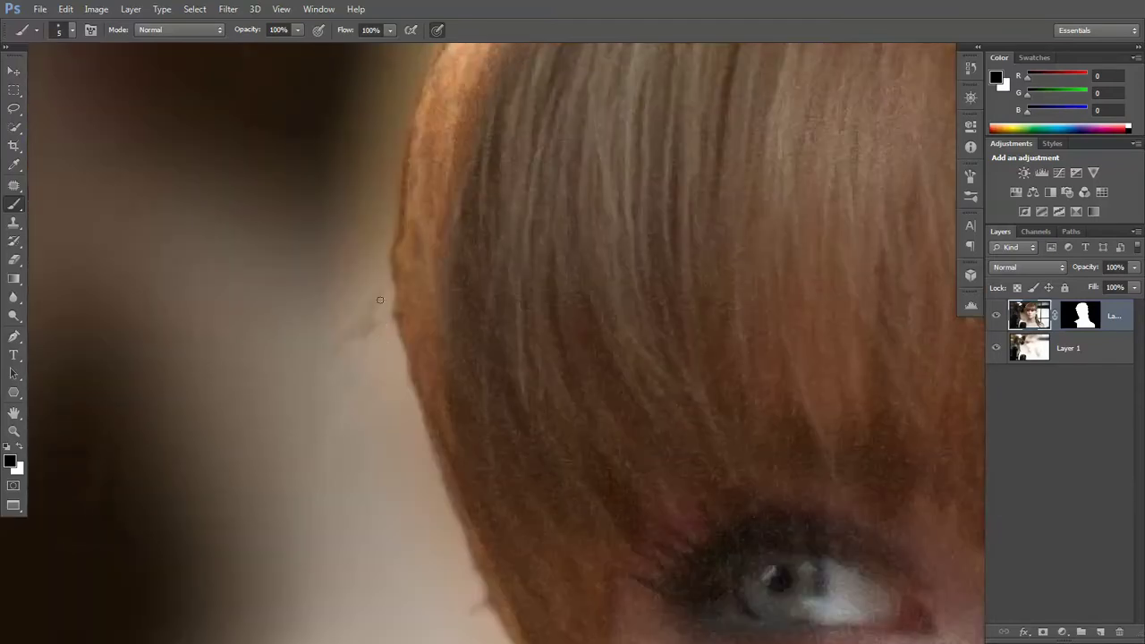
pyautogui.scroll(-5, 475, 346)
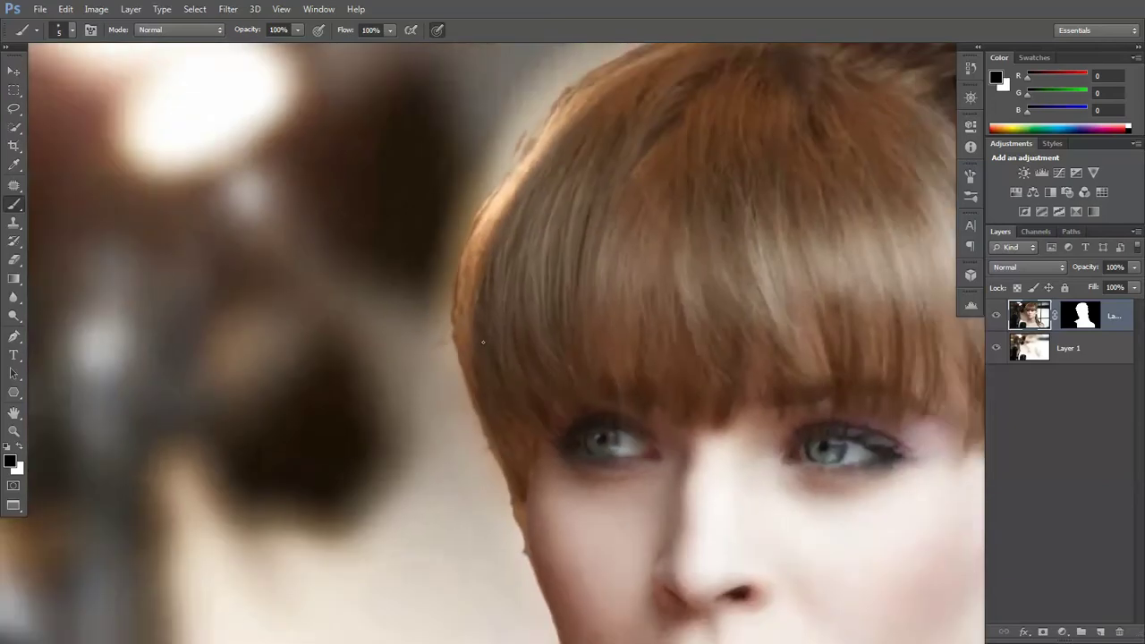
pyautogui.click(1067, 313)
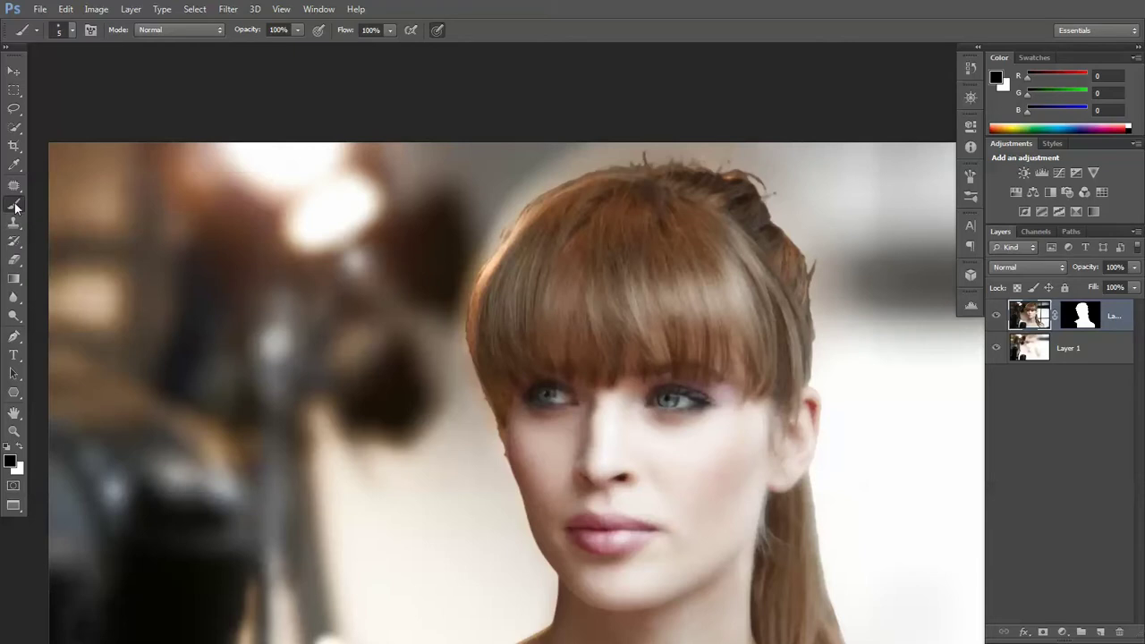
# Step: Set up a soft 150 px black brush and pan to the top of the head
pyautogui.click(1078, 313)
pyautogui.press('x')
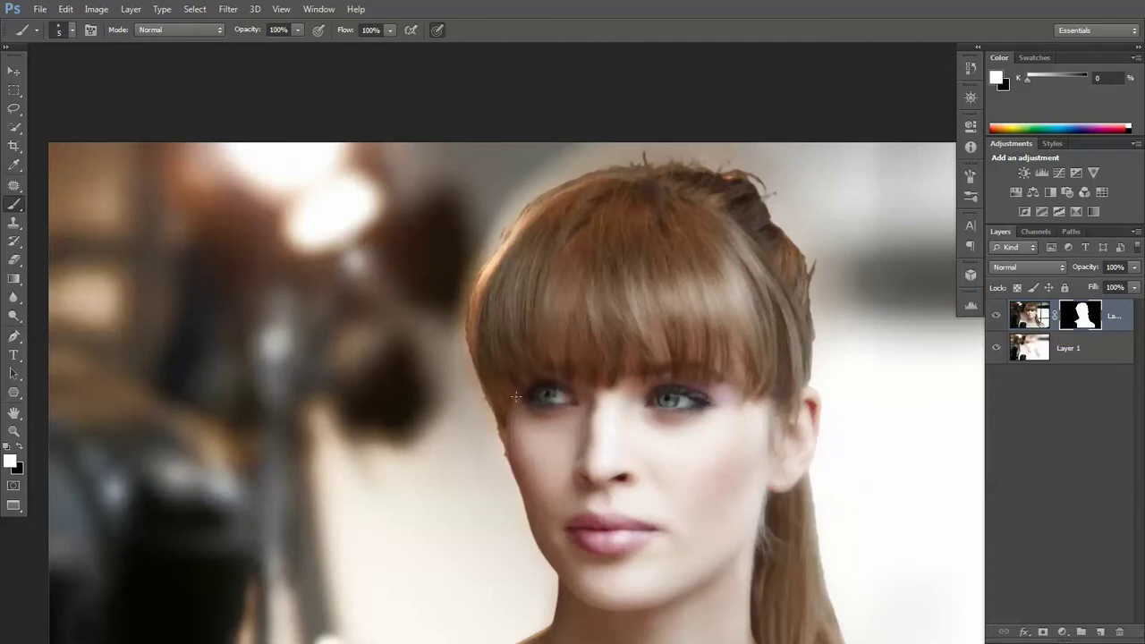
pyautogui.press('x')
pyautogui.scroll(3, 466, 403)
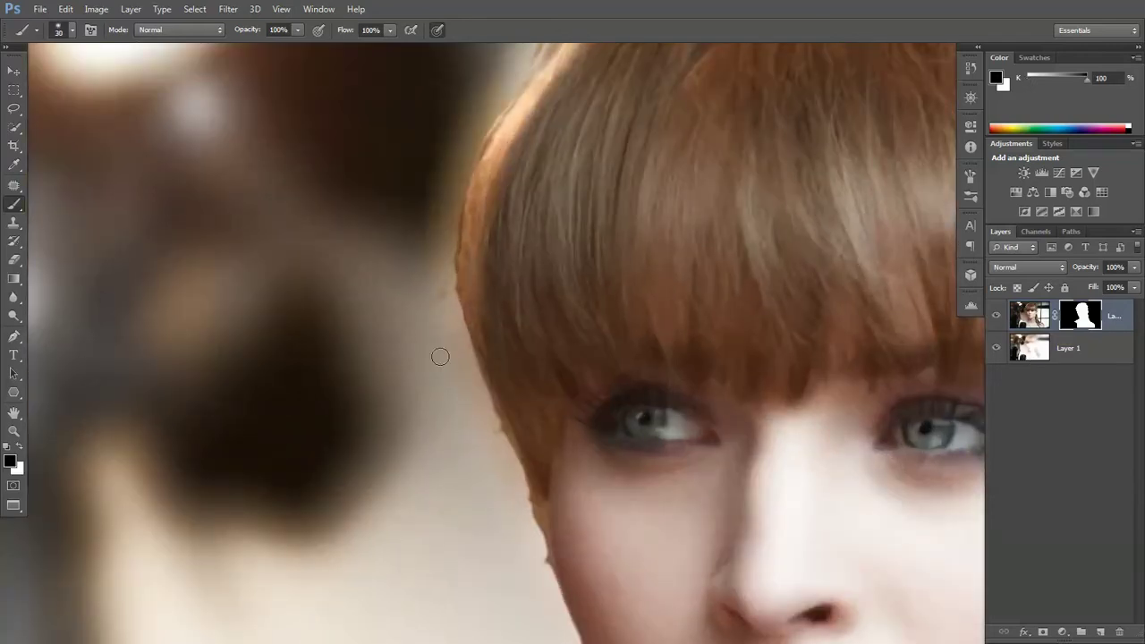
pyautogui.press(']')
pyautogui.press(']')
pyautogui.press(']')
pyautogui.press(']')
pyautogui.click(72, 29)
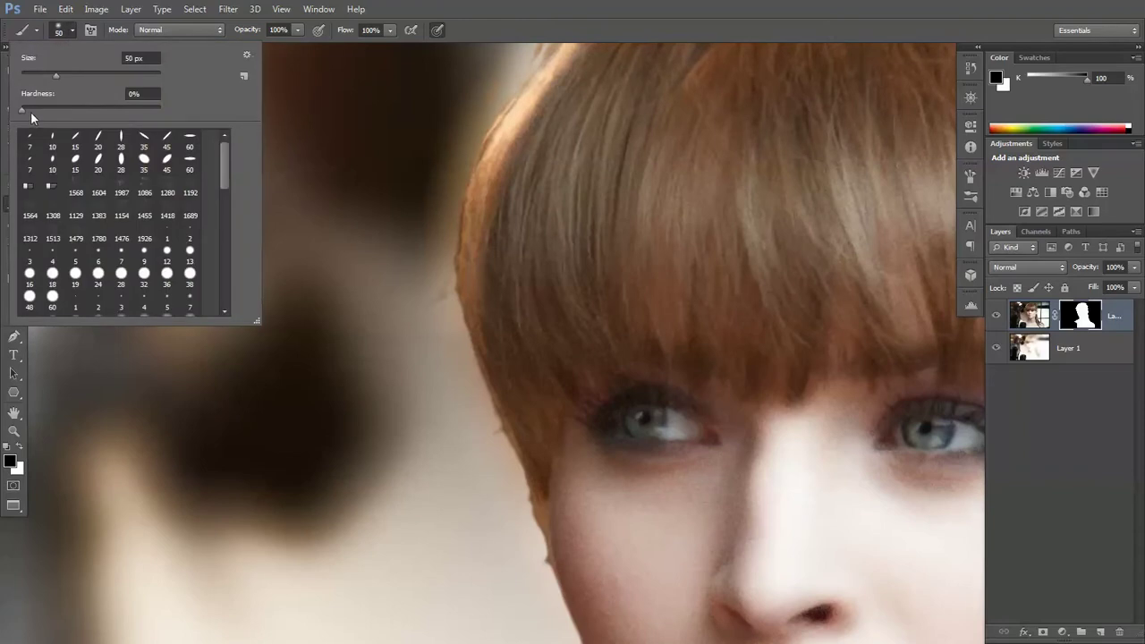
pyautogui.click(474, 459)
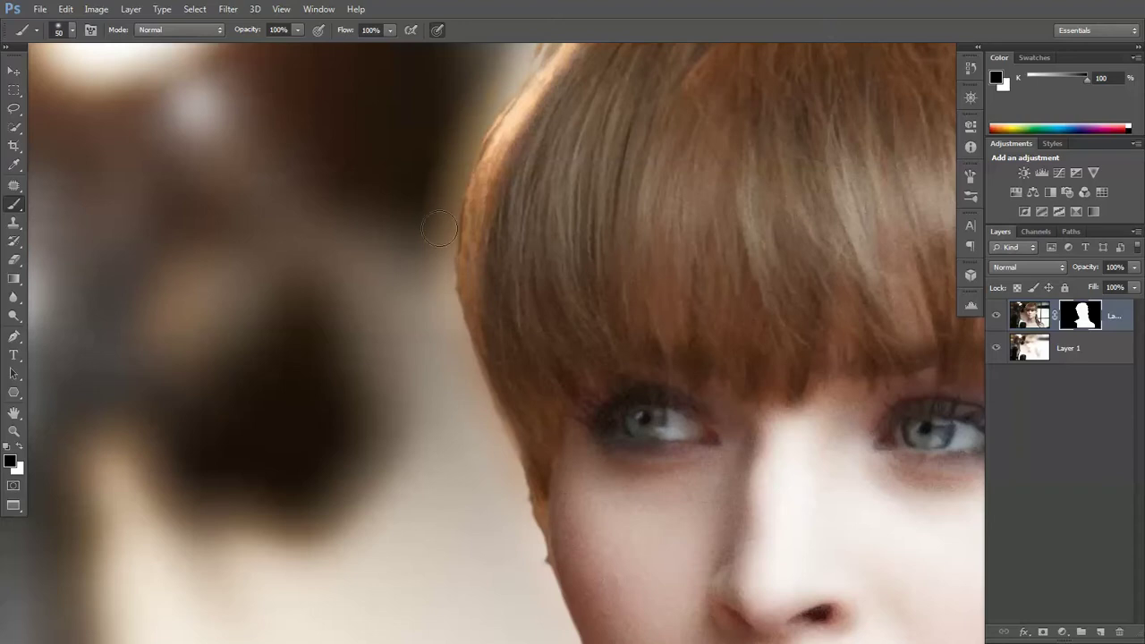
pyautogui.press('space')
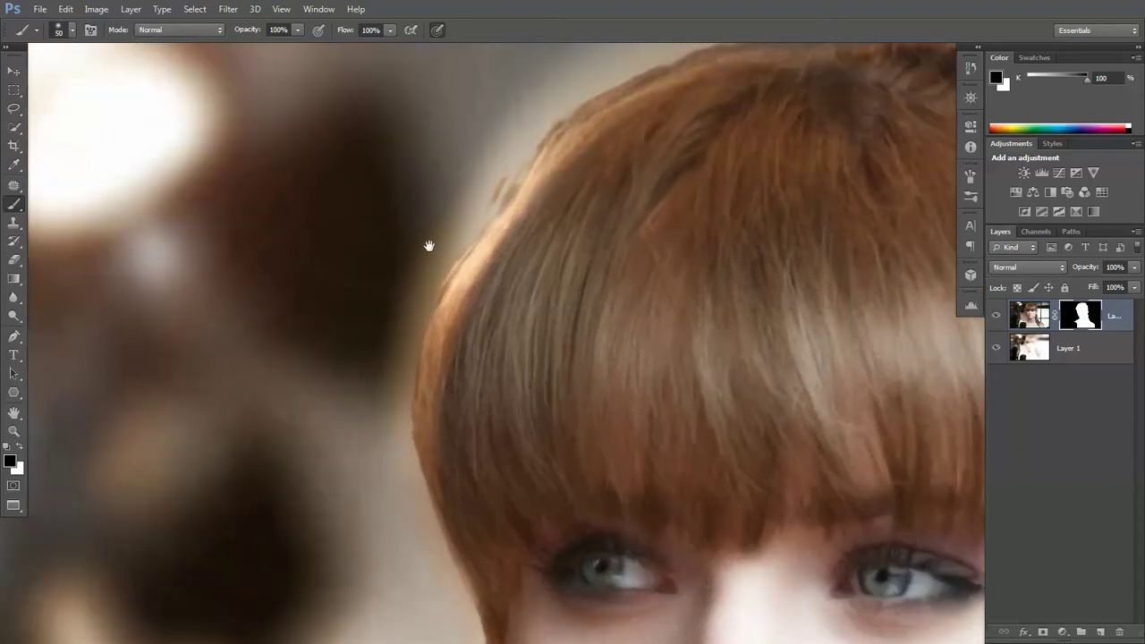
pyautogui.moveTo(429, 245); pyautogui.dragTo(423, 275)
pyautogui.press(']')
pyautogui.press(']')
pyautogui.press(']')
pyautogui.press(']')
pyautogui.press(']')
pyautogui.press(']')
pyautogui.press(']')
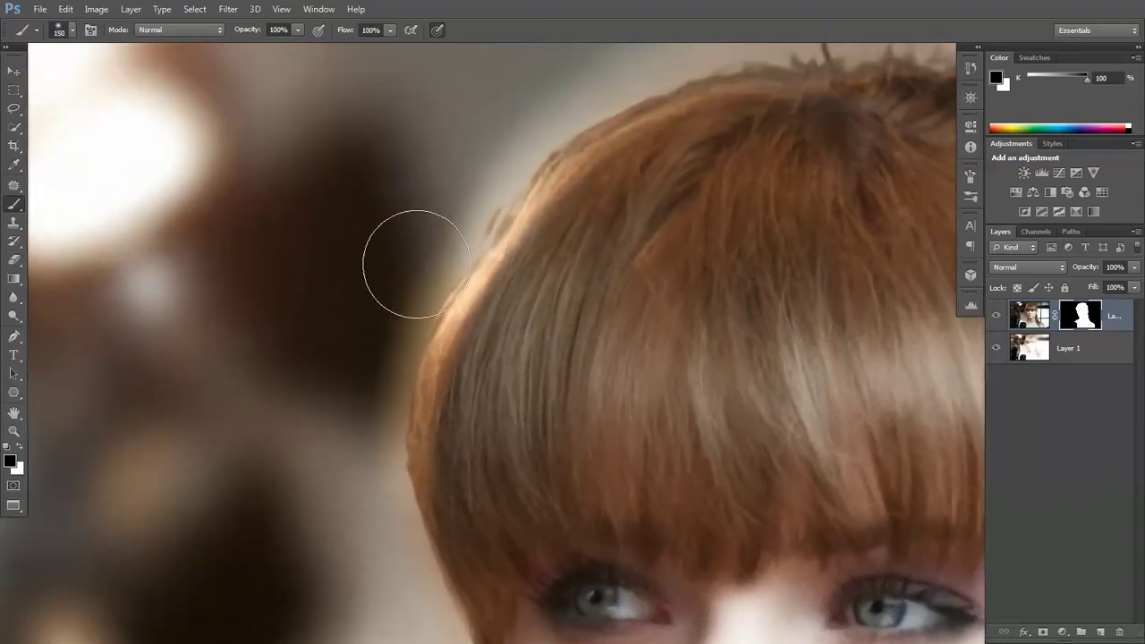
pyautogui.moveTo(424, 220)
pyautogui.mouseDown()
pyautogui.moveTo(355, 272)
pyautogui.moveTo(270, 458)
pyautogui.mouseUp()
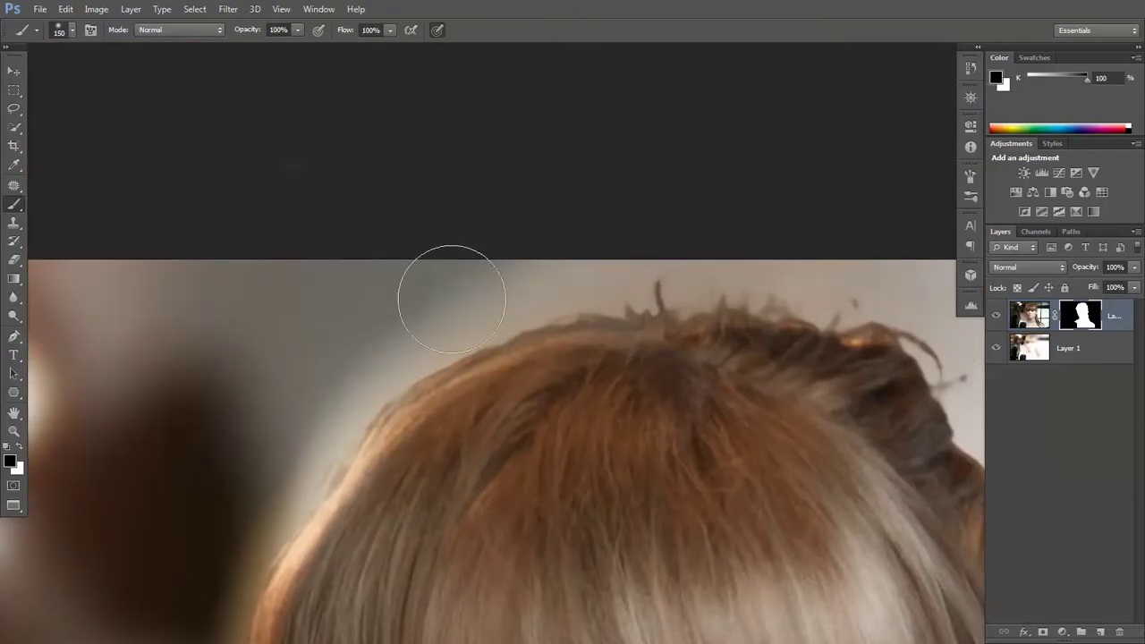
pyautogui.scroll(-2, 721, 235)
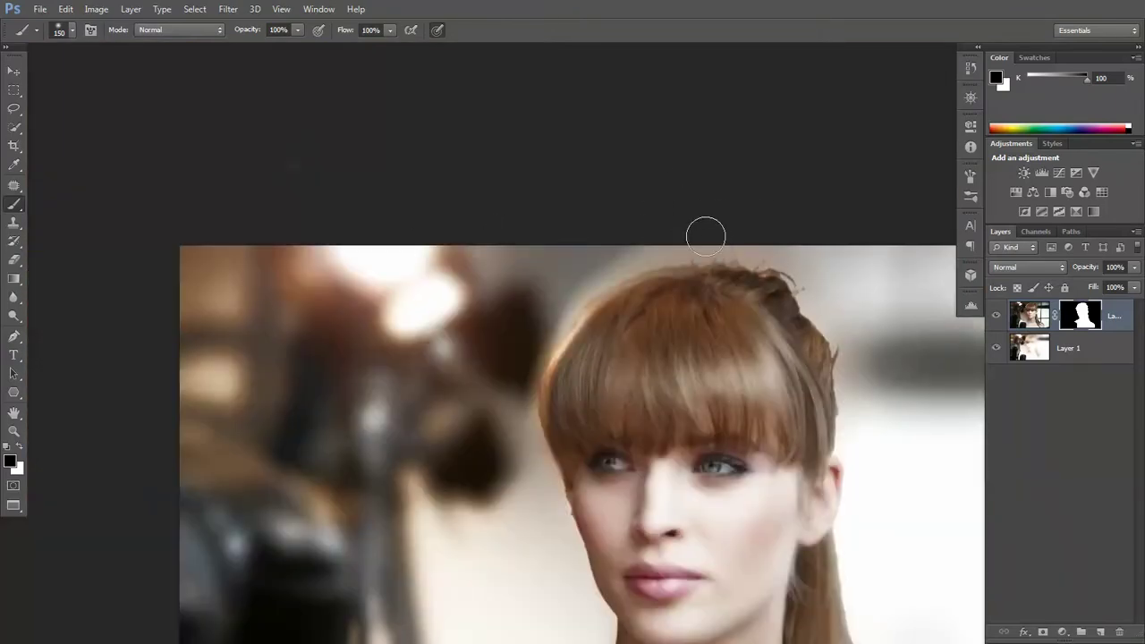
# Step: Paint the mask along the top and right hair edges, the neck and beside the face
pyautogui.moveTo(706, 235)
pyautogui.mouseDown()
pyautogui.moveTo(777, 255)
pyautogui.moveTo(805, 309)
pyautogui.moveTo(844, 322)
pyautogui.moveTo(862, 368)
pyautogui.moveTo(862, 462)
pyautogui.mouseUp()
pyautogui.moveTo(836, 415)
pyautogui.mouseDown()
pyautogui.moveTo(779, 263)
pyautogui.moveTo(712, 171)
pyautogui.mouseUp()
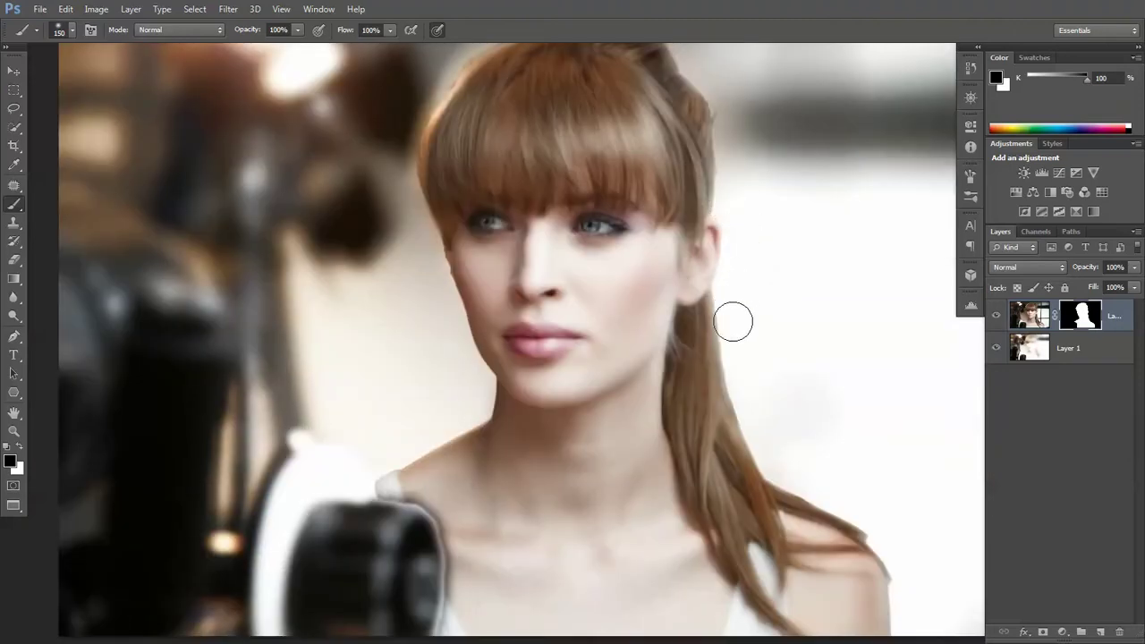
pyautogui.moveTo(733, 321)
pyautogui.mouseDown()
pyautogui.moveTo(769, 465)
pyautogui.moveTo(891, 548)
pyautogui.moveTo(917, 637)
pyautogui.mouseUp()
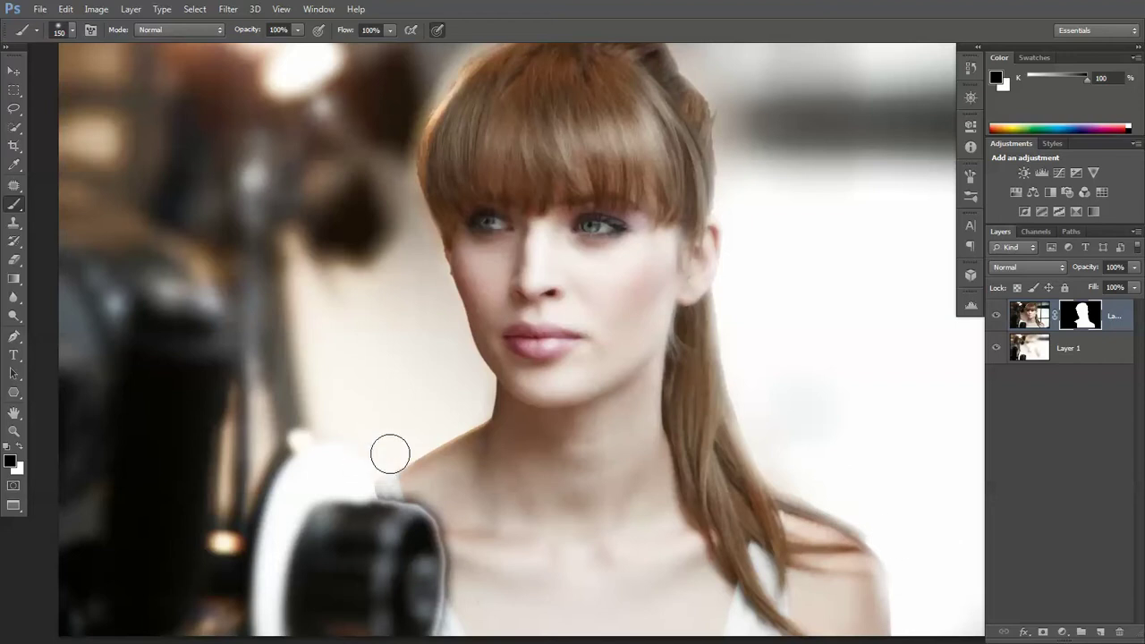
pyautogui.moveTo(390, 455)
pyautogui.mouseDown()
pyautogui.moveTo(477, 402)
pyautogui.moveTo(455, 412)
pyautogui.moveTo(472, 372)
pyautogui.moveTo(384, 161)
pyautogui.moveTo(431, 275)
pyautogui.mouseUp()
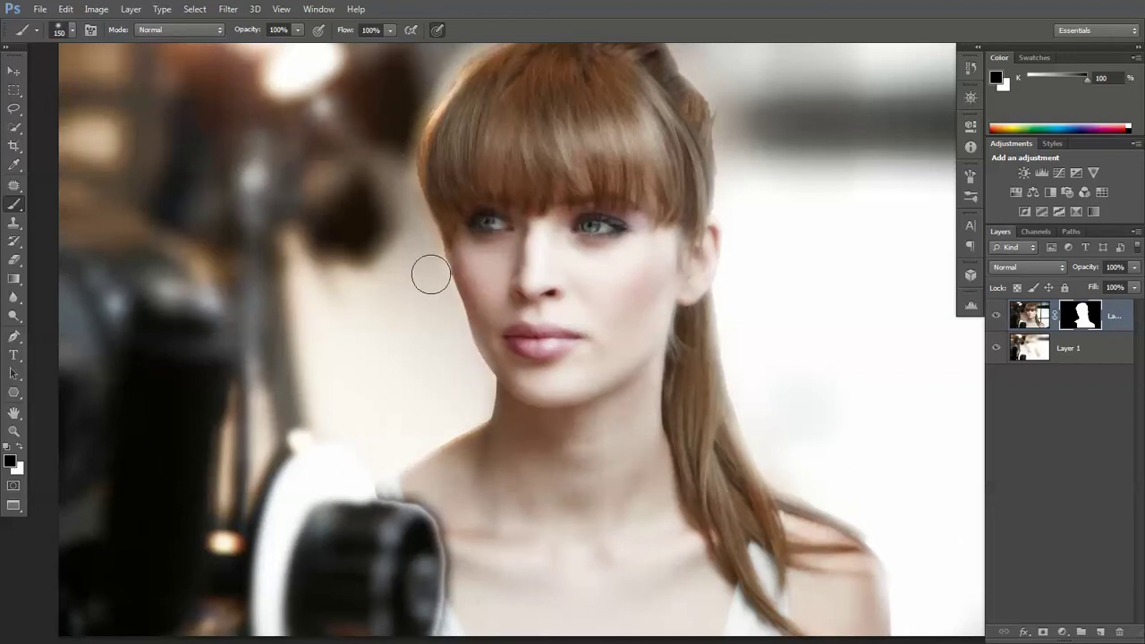
pyautogui.moveTo(387, 199); pyautogui.dragTo(387, 215)
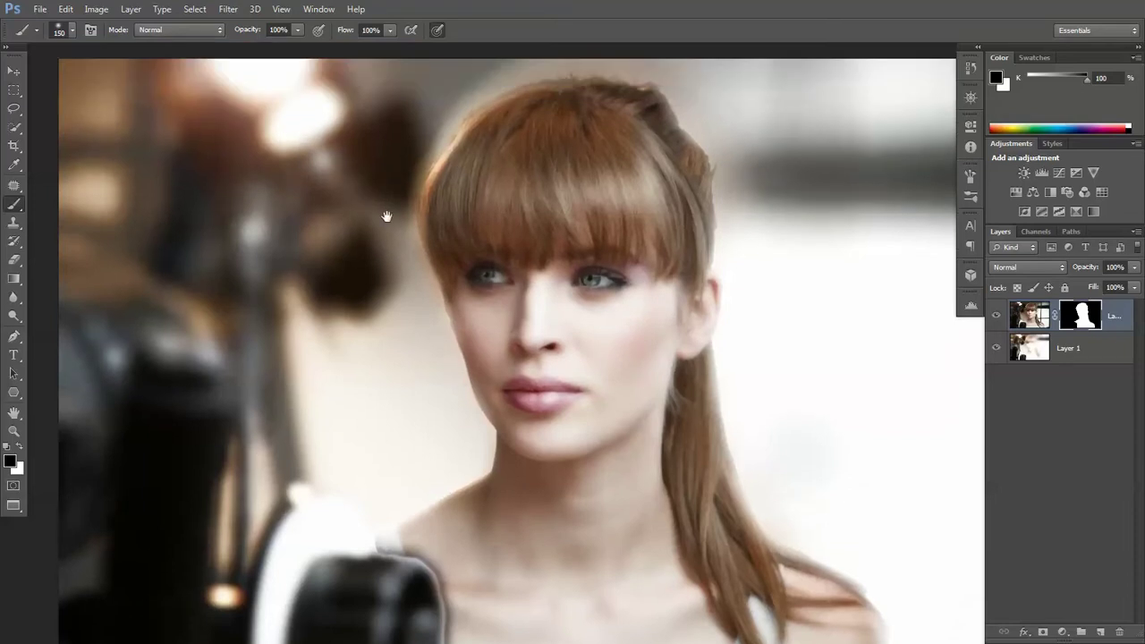
pyautogui.scroll(-2, 387, 215)
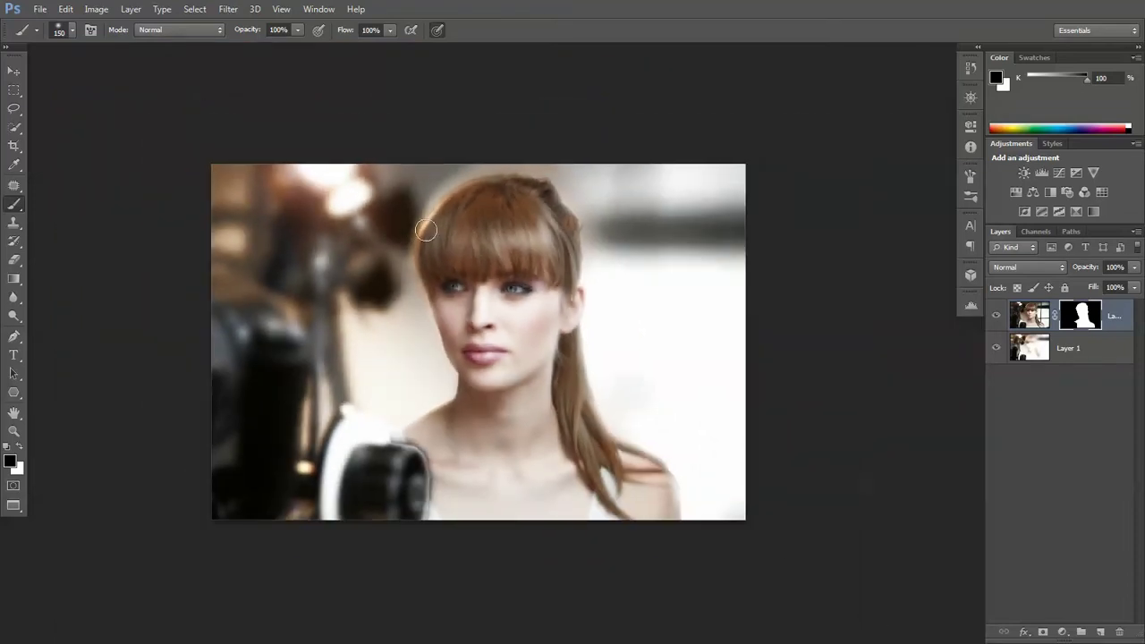
pyautogui.scroll(1, 514, 445)
pyautogui.scroll(1, 456, 503)
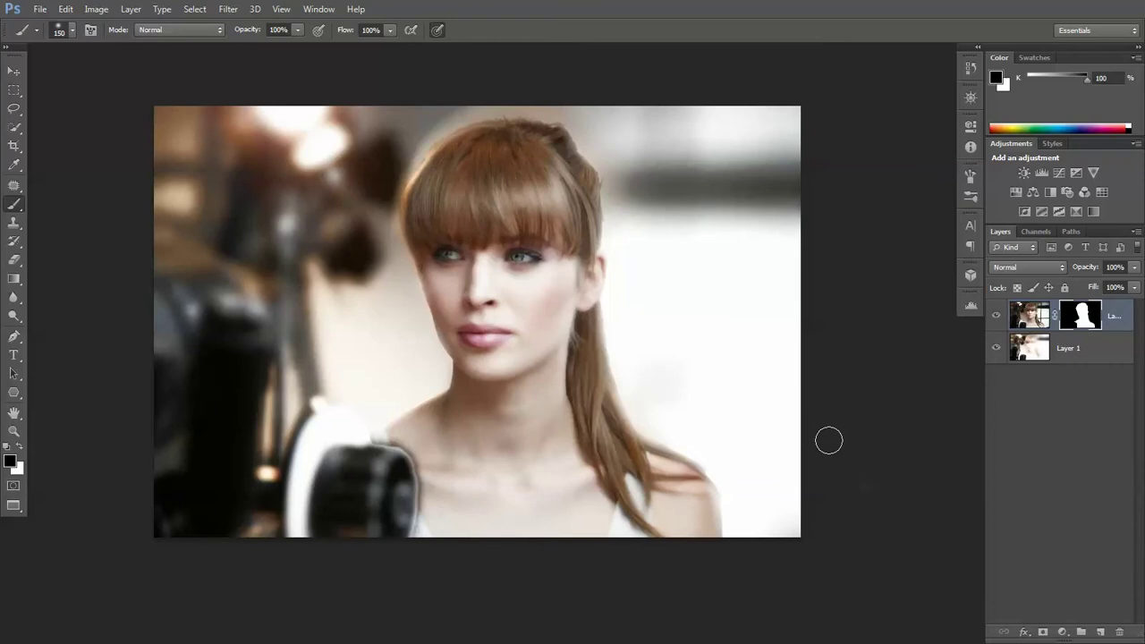
# Step: Add a new layer for the title and set the foreground colour to grey #888888
pyautogui.click(1099, 632)
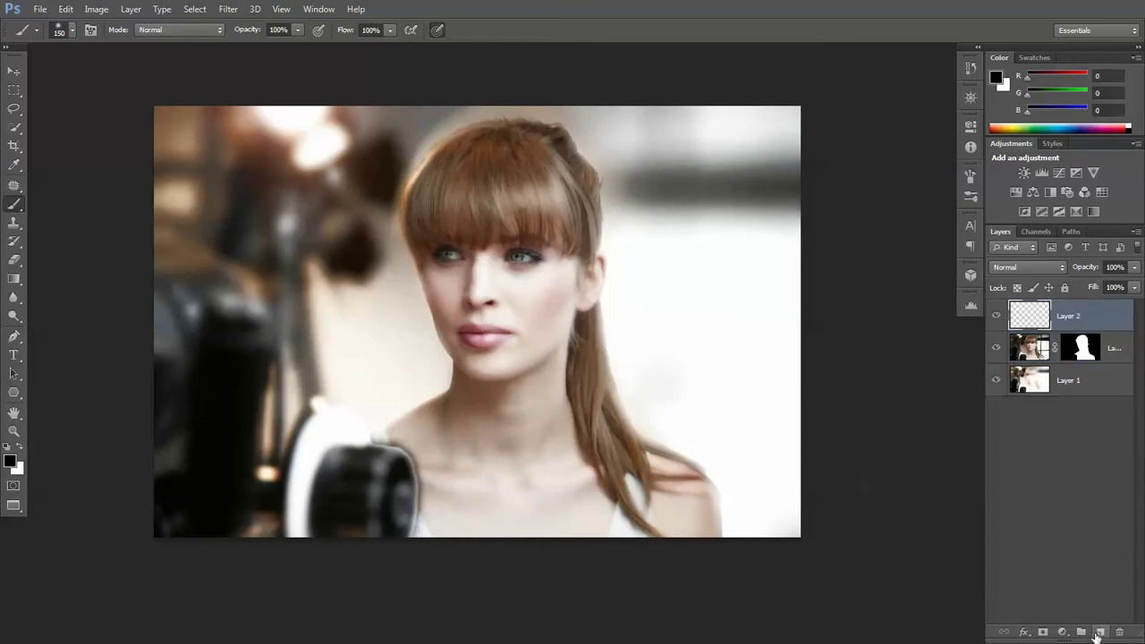
pyautogui.click(13, 355)
pyautogui.click(10, 461)
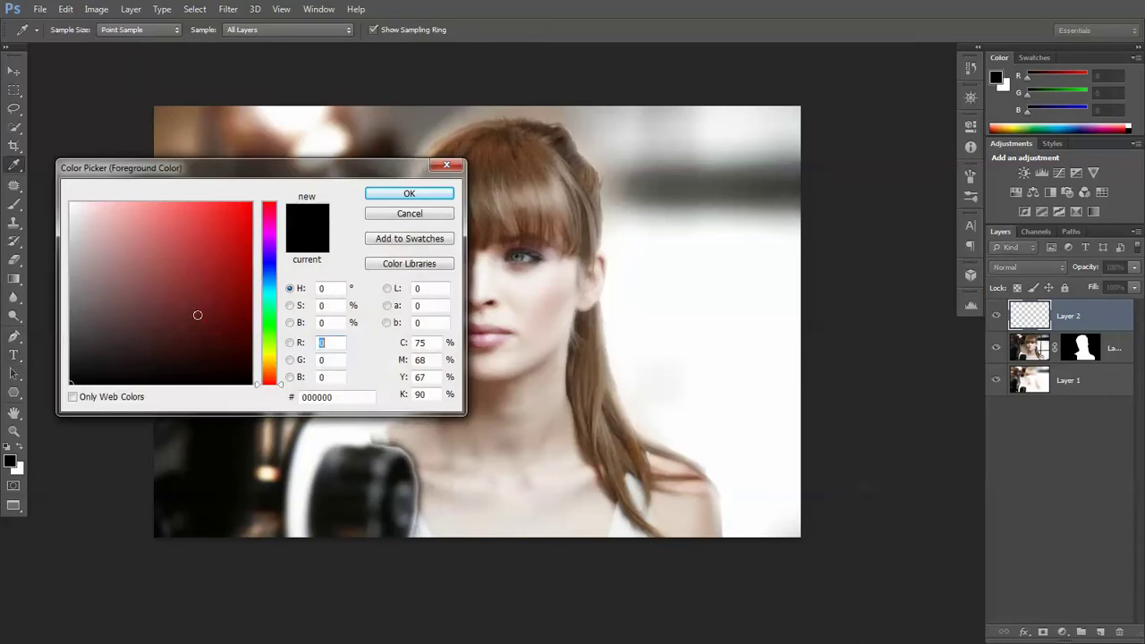
pyautogui.click(76, 288)
pyautogui.click(402, 196)
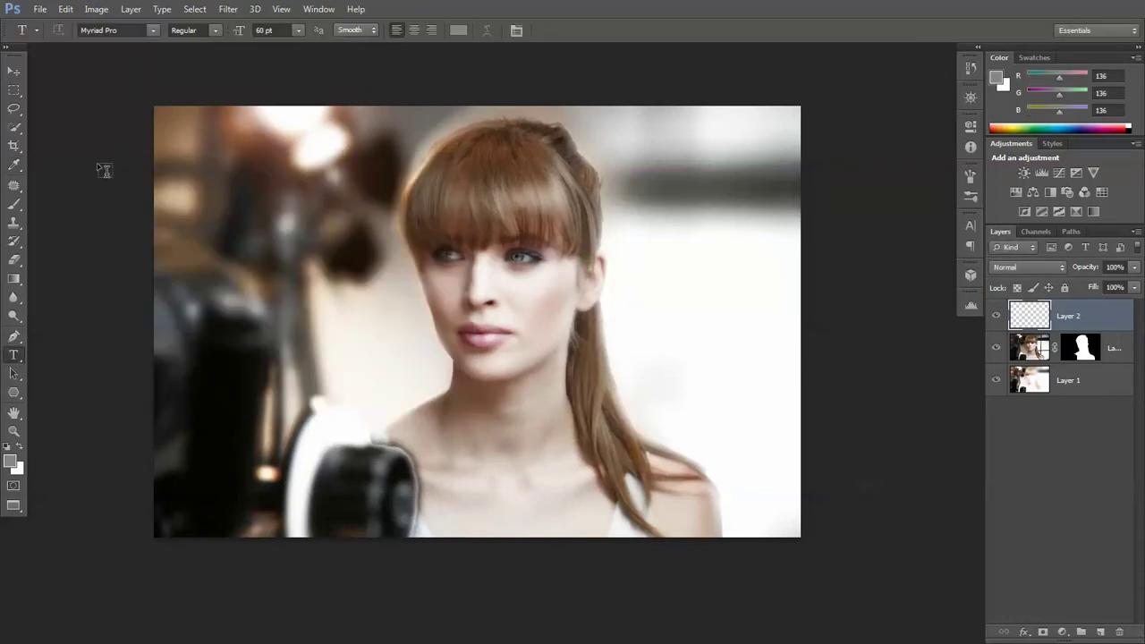
# Step: Type 'Angel' to the right of the woman's face and commit it as a text layer
pyautogui.click(651, 284)
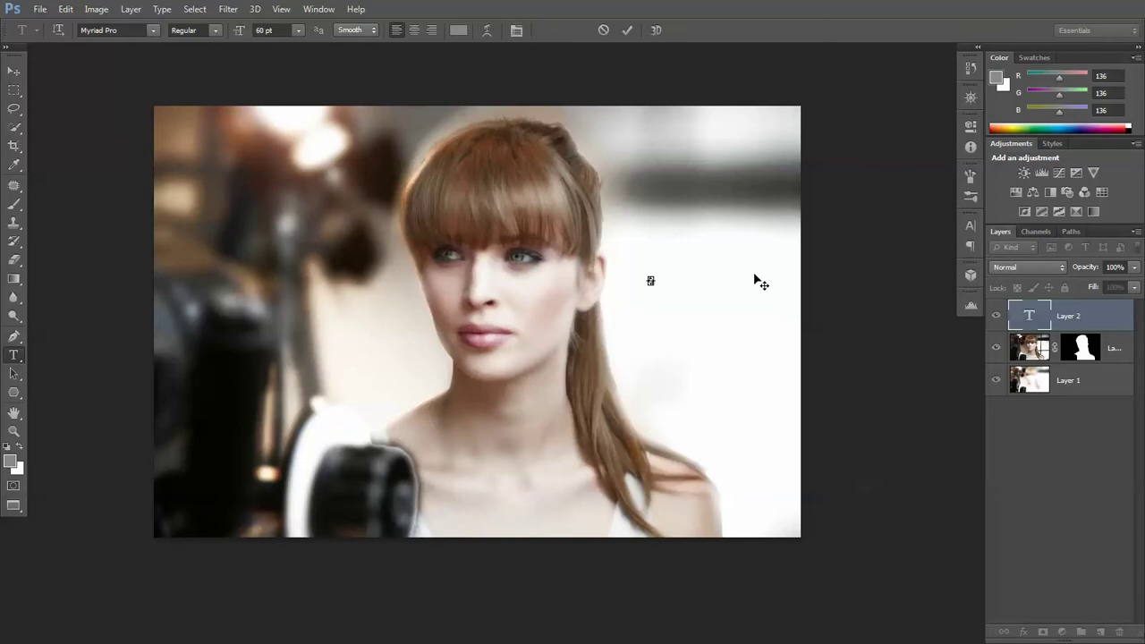
pyautogui.hotkey('ctrl', '+')
pyautogui.hotkey('ctrl', '+')
pyautogui.hotkey('ctrl', '+')
pyautogui.hotkey('ctrl', '+')
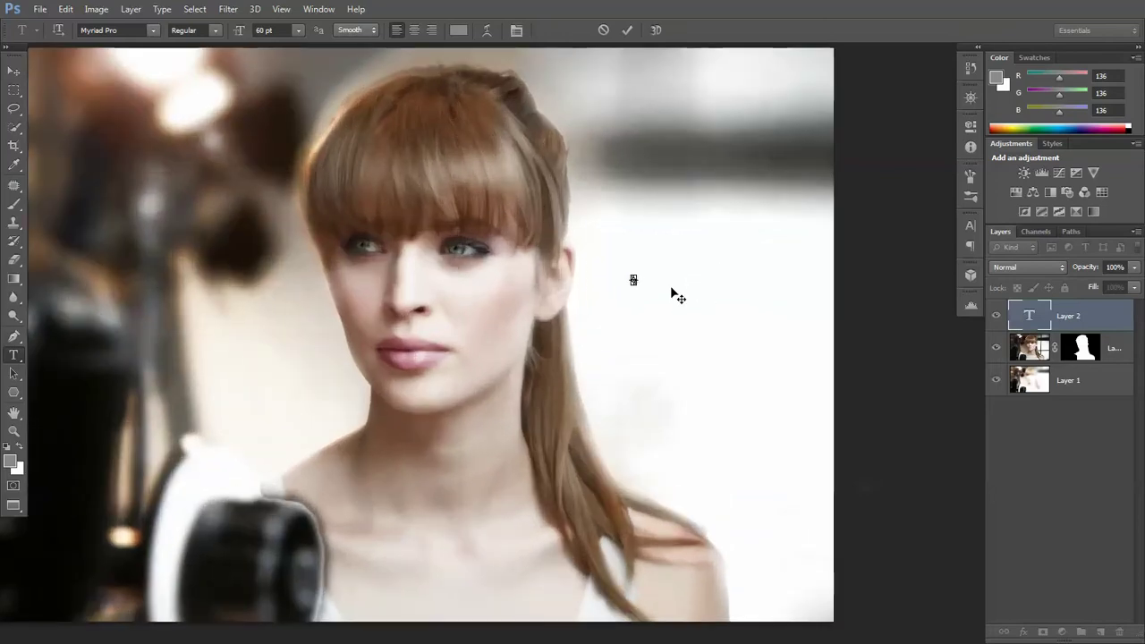
pyautogui.hotkey('ctrl', '0')
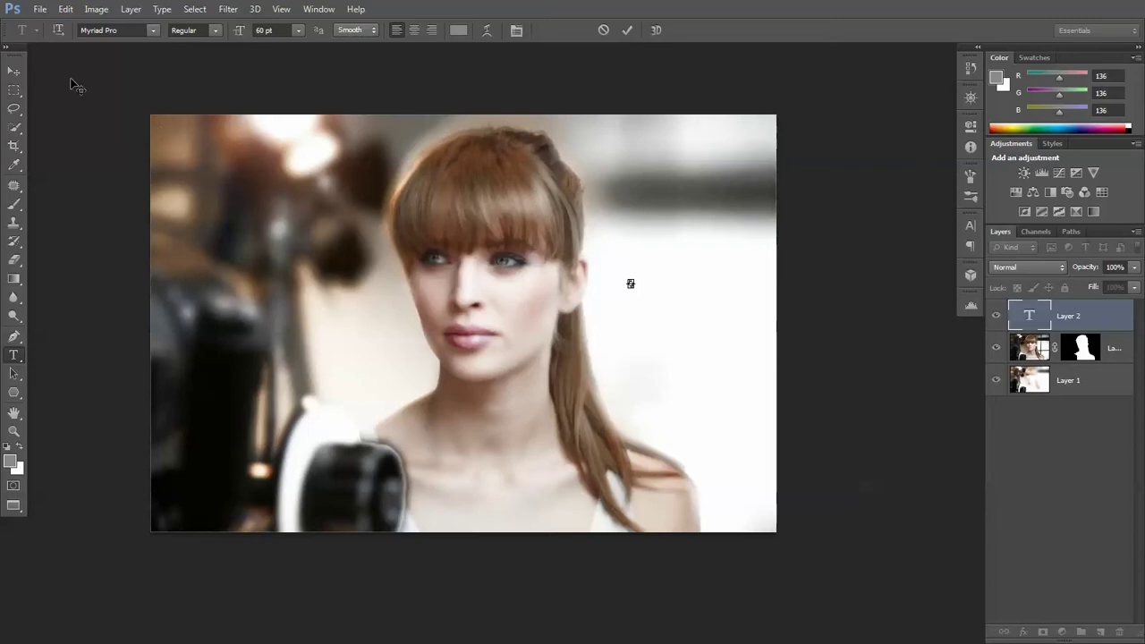
pyautogui.click(14, 71)
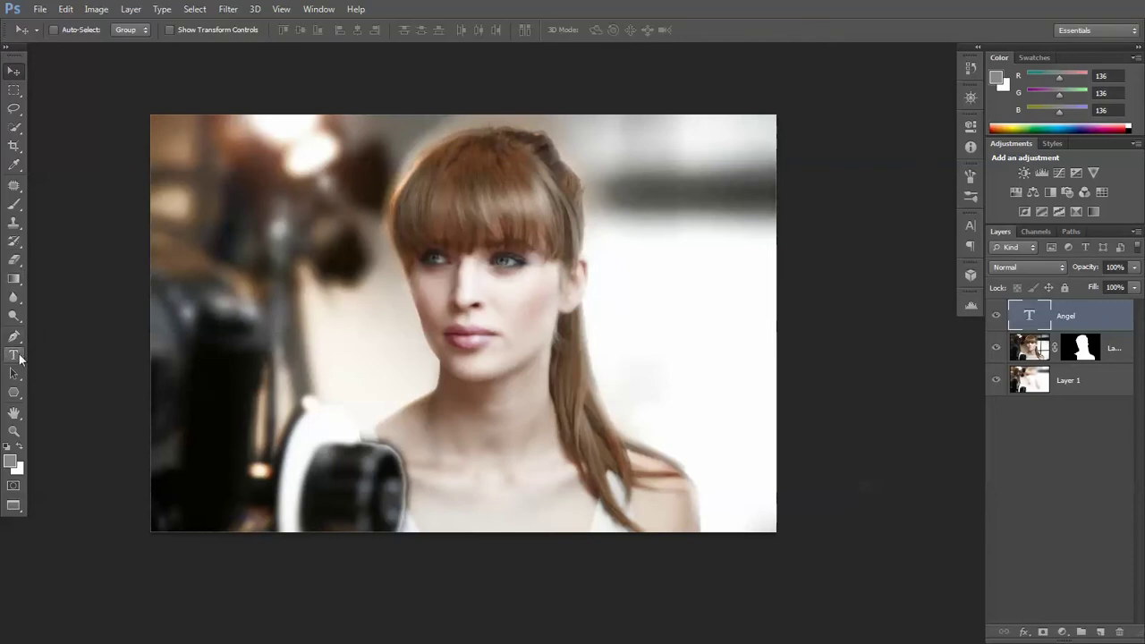
pyautogui.click(13, 355)
pyautogui.click(626, 294)
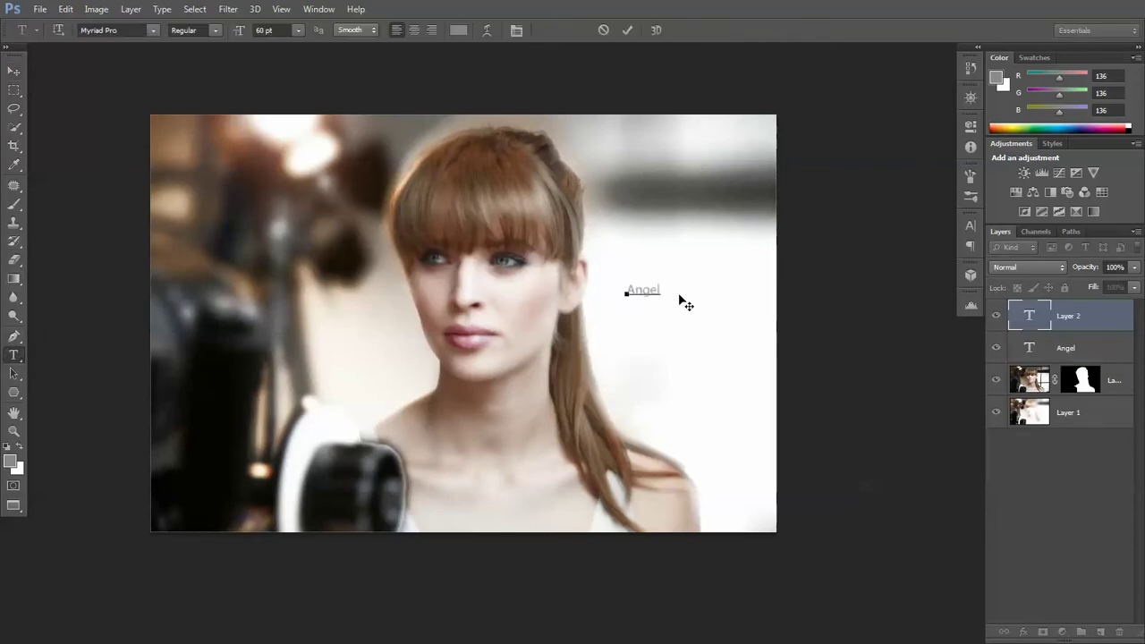
pyautogui.write('Angel')
pyautogui.doubleClick(643, 288)
pyautogui.click(15, 70)
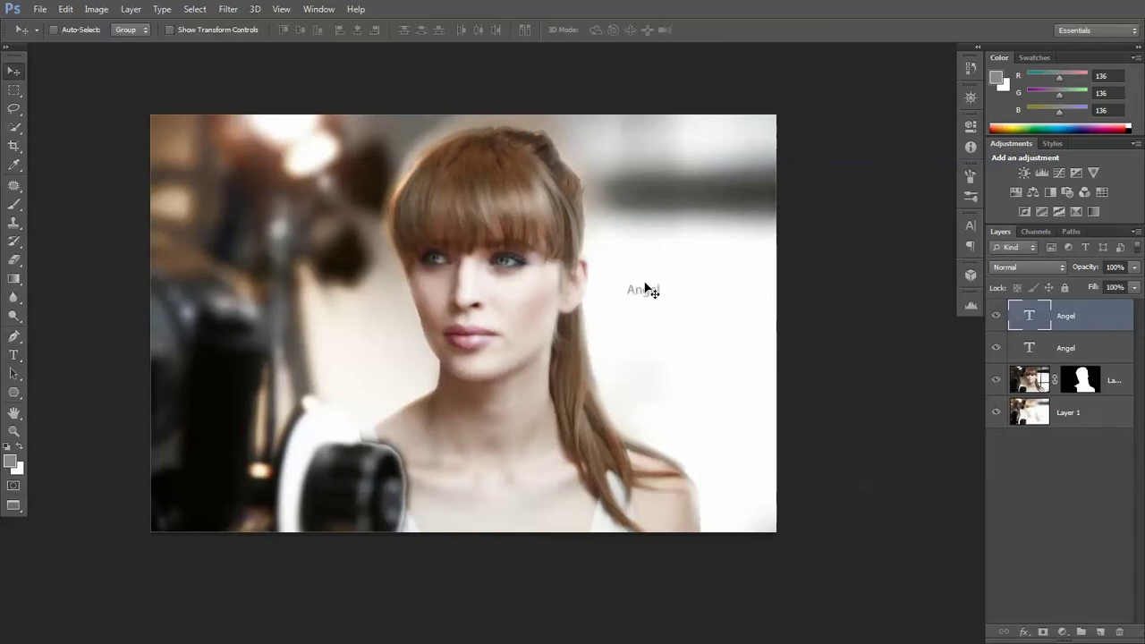
# Step: Scale the Angel text up to about 344% with Free Transform
pyautogui.hotkey('ctrl', 't')
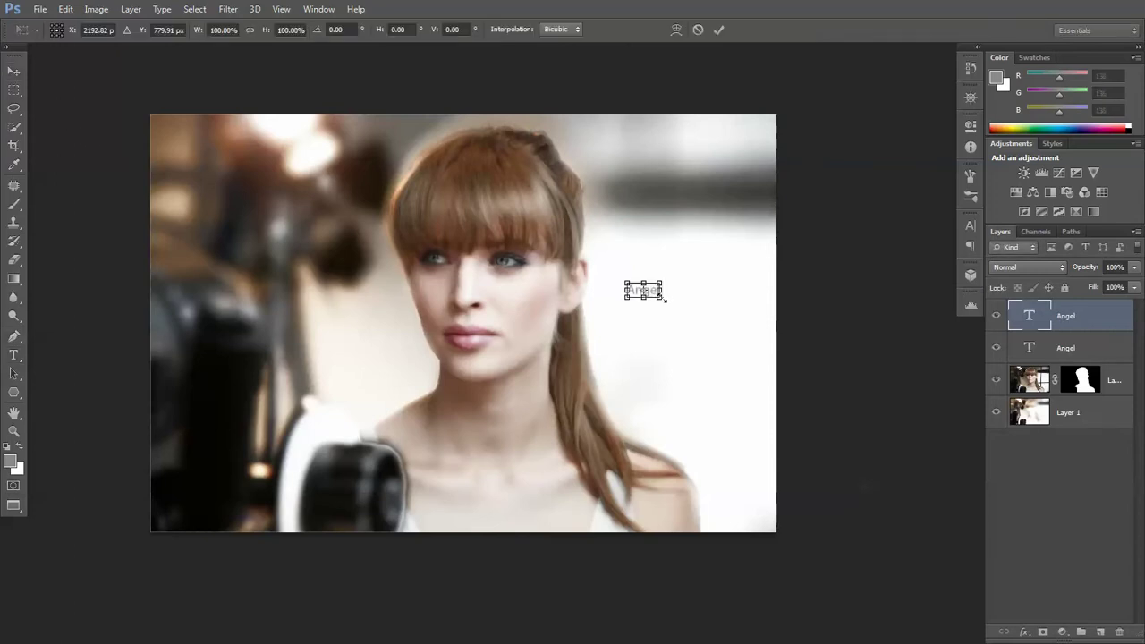
pyautogui.moveTo(665, 299); pyautogui.dragTo(738, 334)
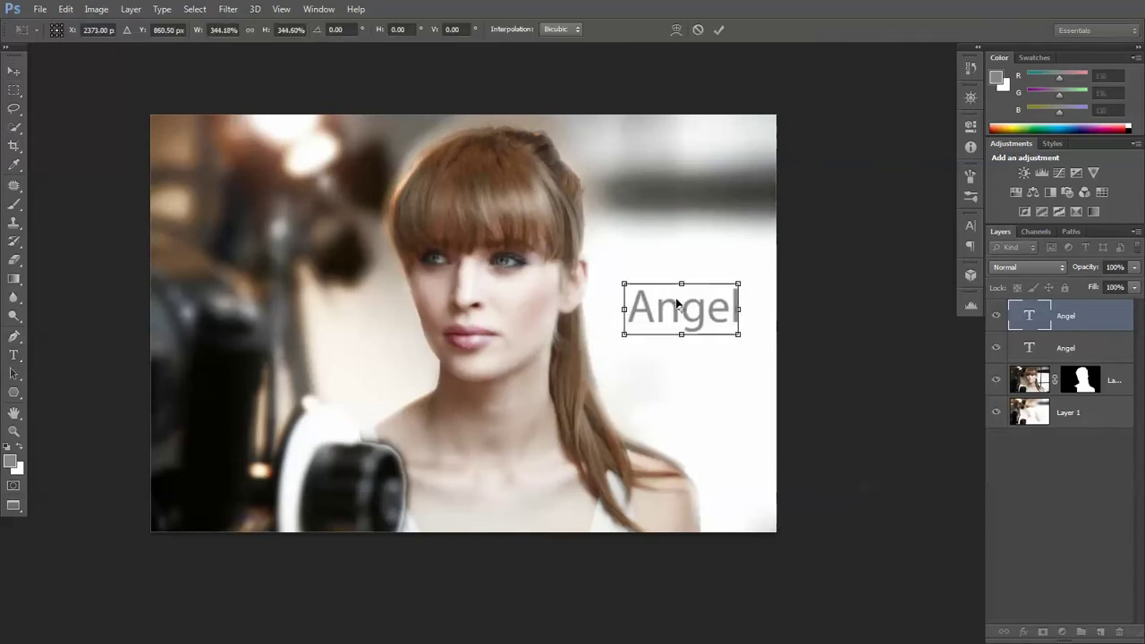
pyautogui.press('Return')
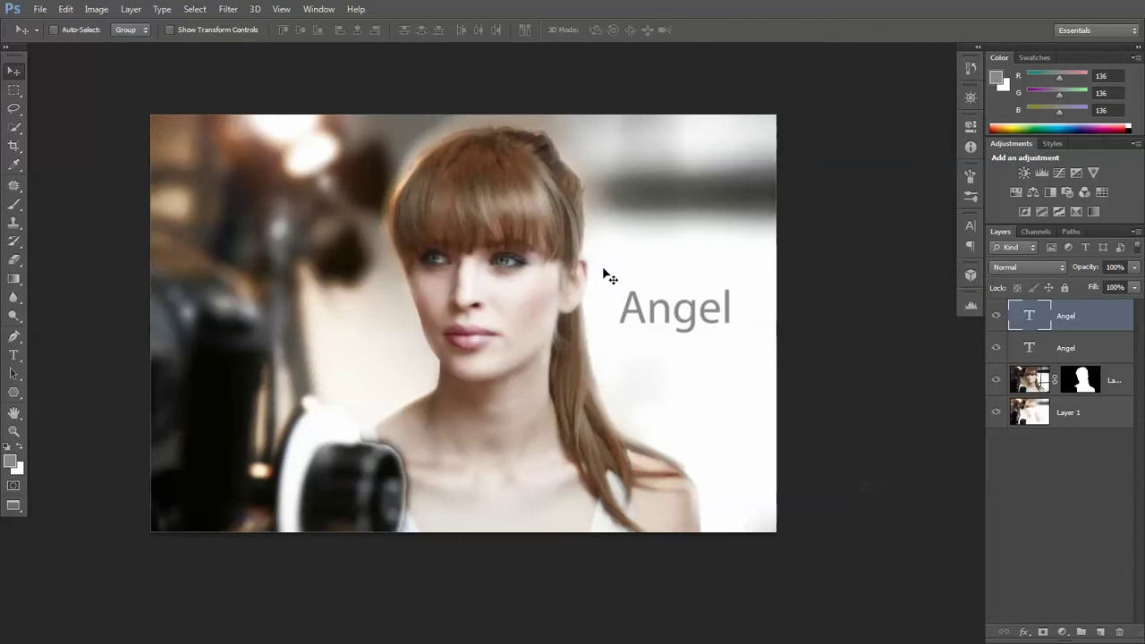
# Step: Select the word Angel, set its tracking to 140 and apply Faux Bold in the Character panel
pyautogui.click(14, 336)
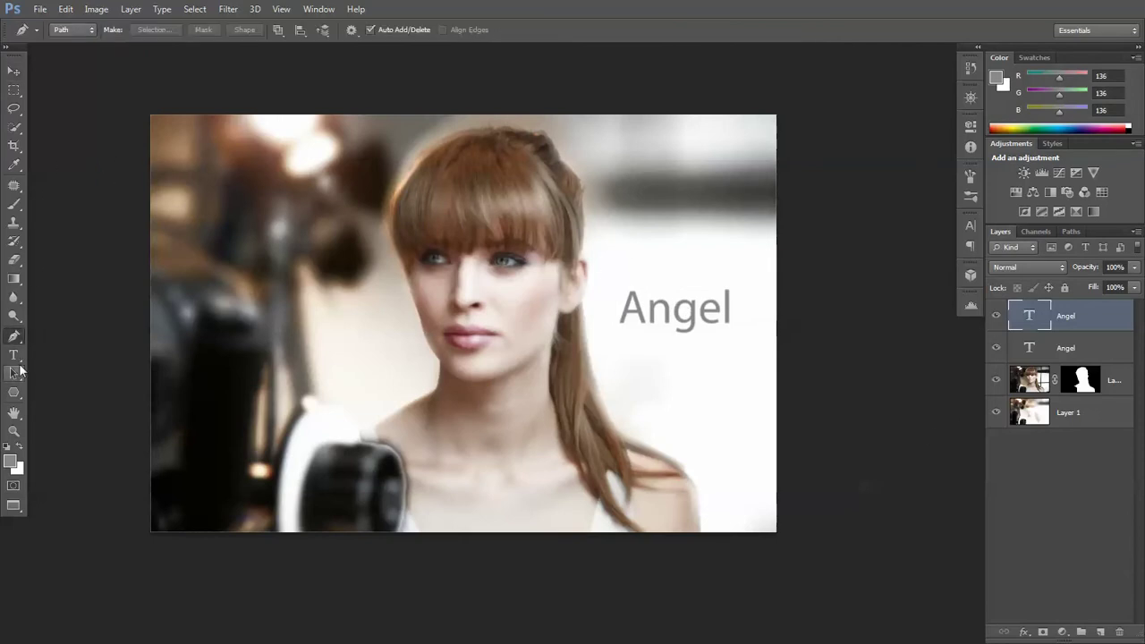
pyautogui.click(13, 374)
pyautogui.click(13, 355)
pyautogui.click(666, 306)
pyautogui.doubleClick(671, 306)
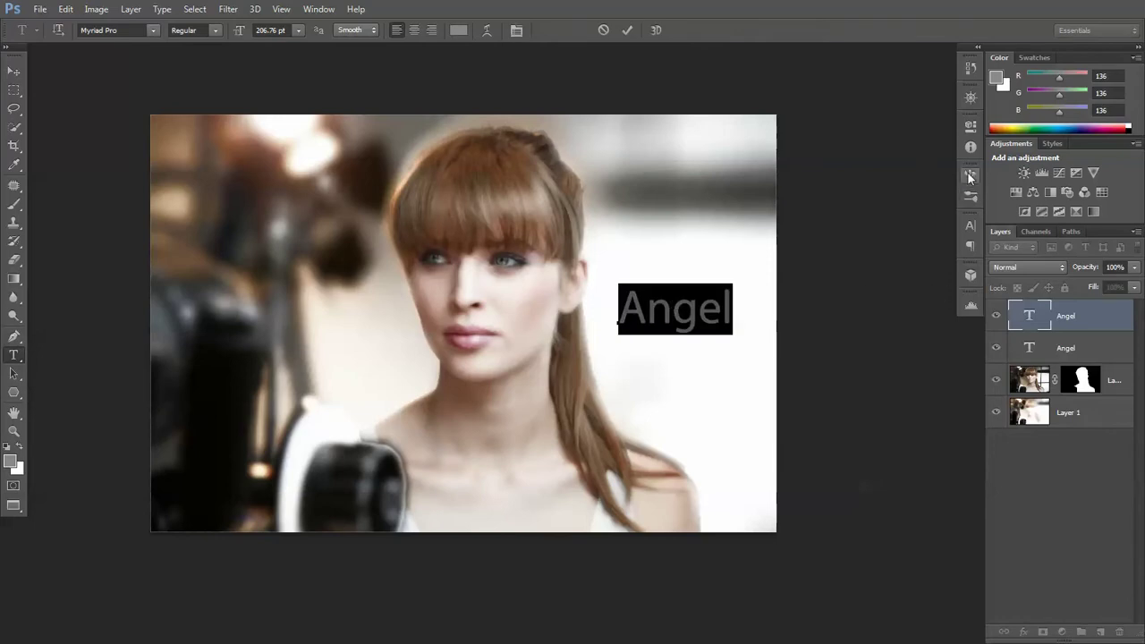
pyautogui.click(971, 227)
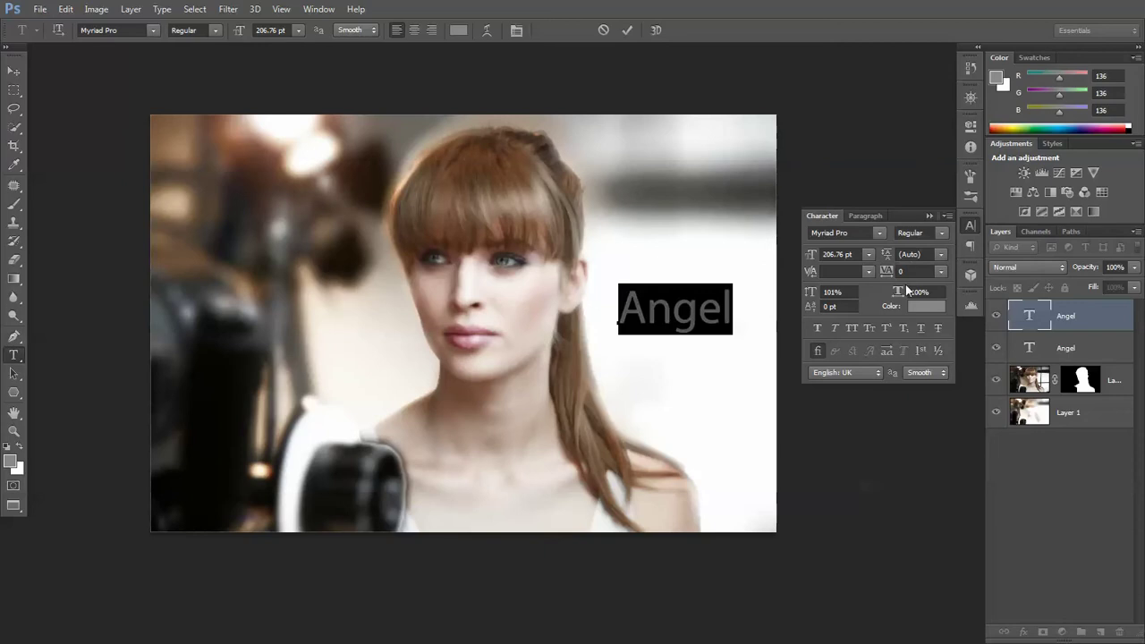
pyautogui.moveTo(888, 274); pyautogui.dragTo(892, 275)
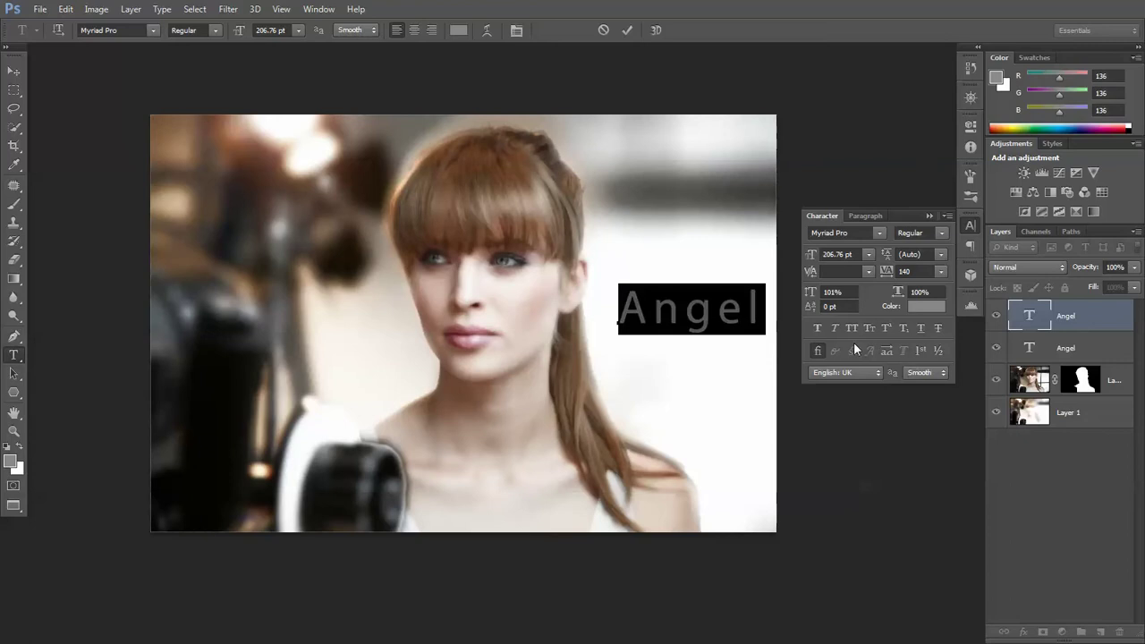
pyautogui.click(819, 330)
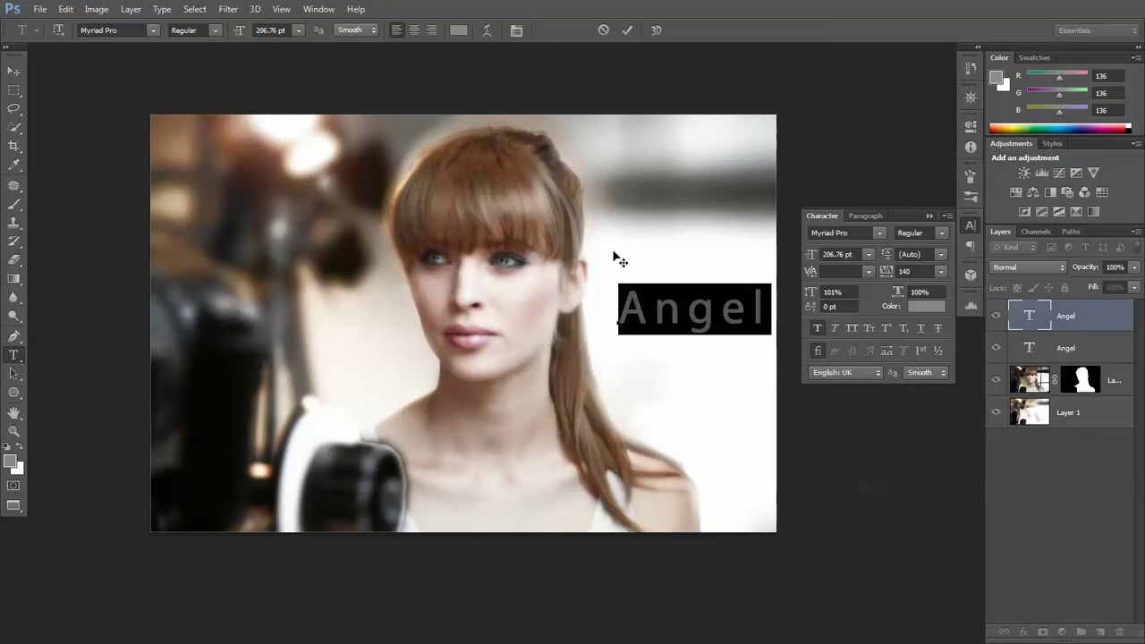
pyautogui.click(14, 71)
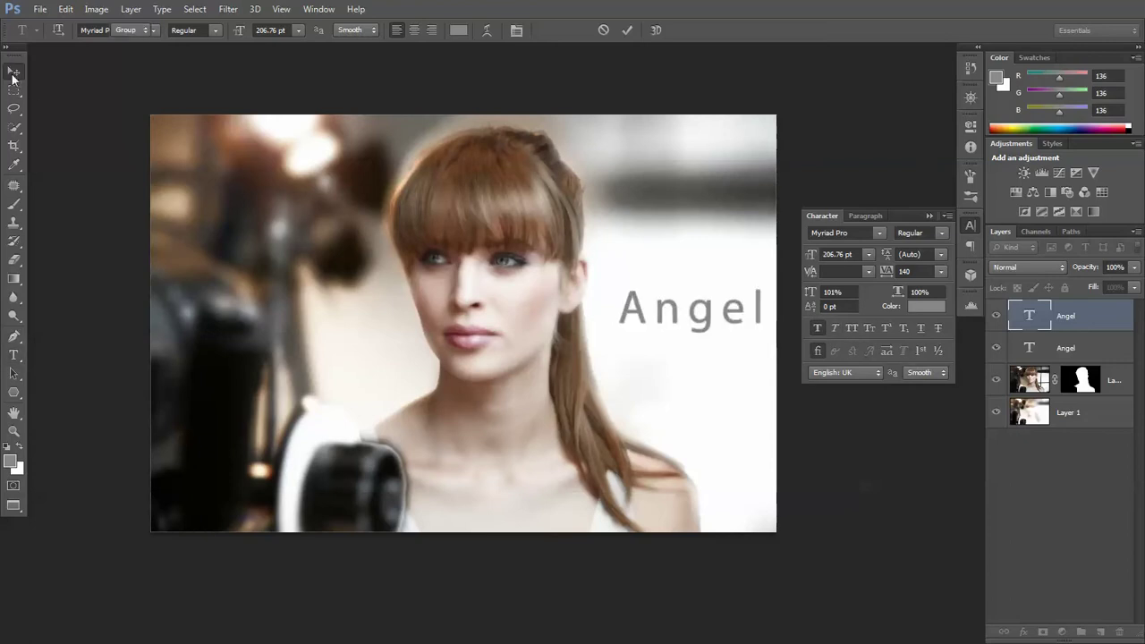
# Step: Add a Normal-mode Gradient Overlay to Angel using the Foreground to Background gradient
pyautogui.click(928, 216)
pyautogui.click(1024, 632)
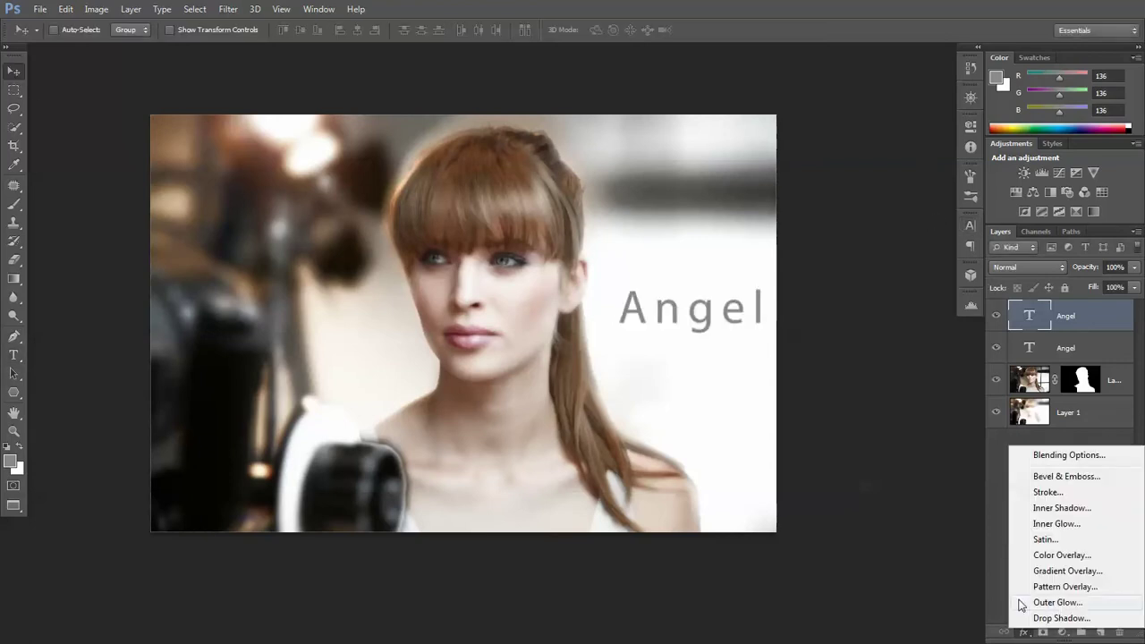
pyautogui.click(1066, 570)
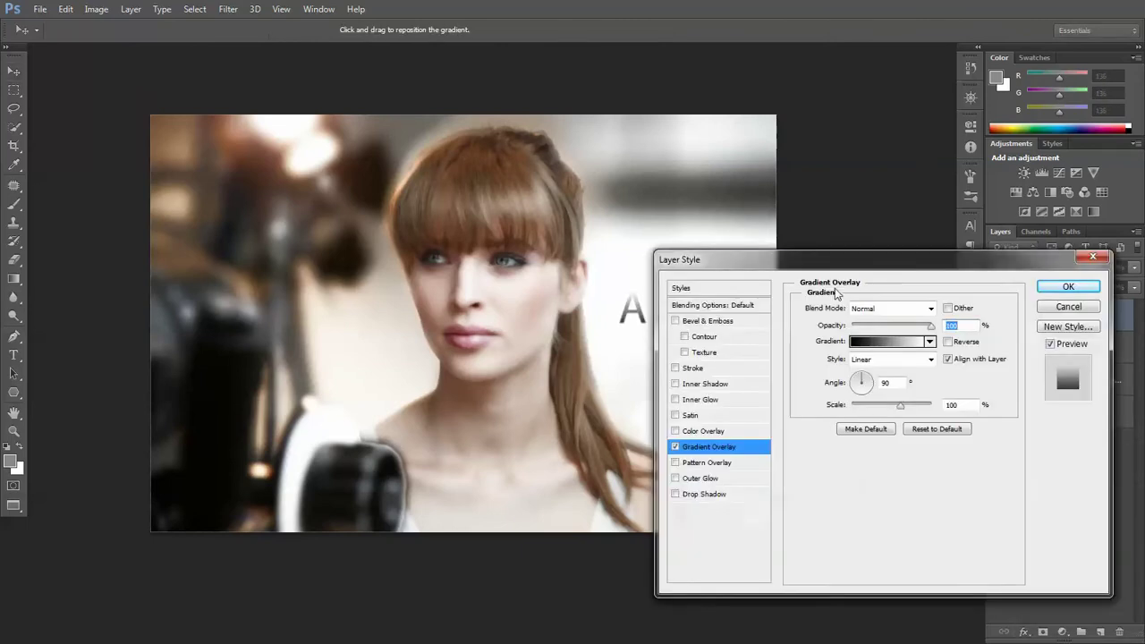
pyautogui.moveTo(810, 261); pyautogui.dragTo(186, 163)
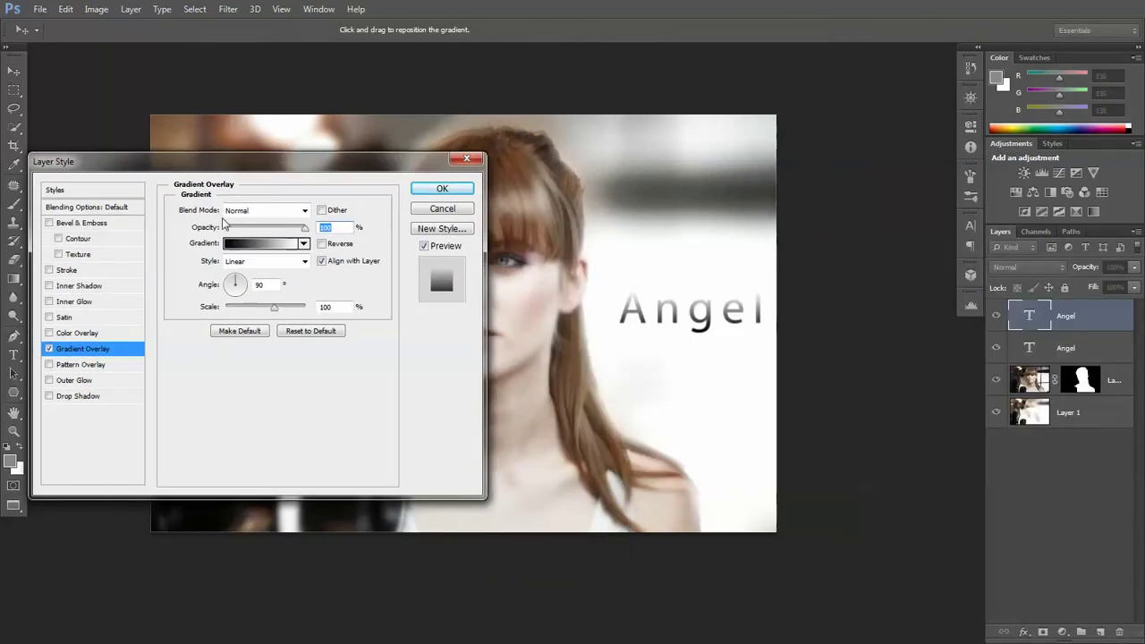
pyautogui.click(264, 246)
pyautogui.click(708, 244)
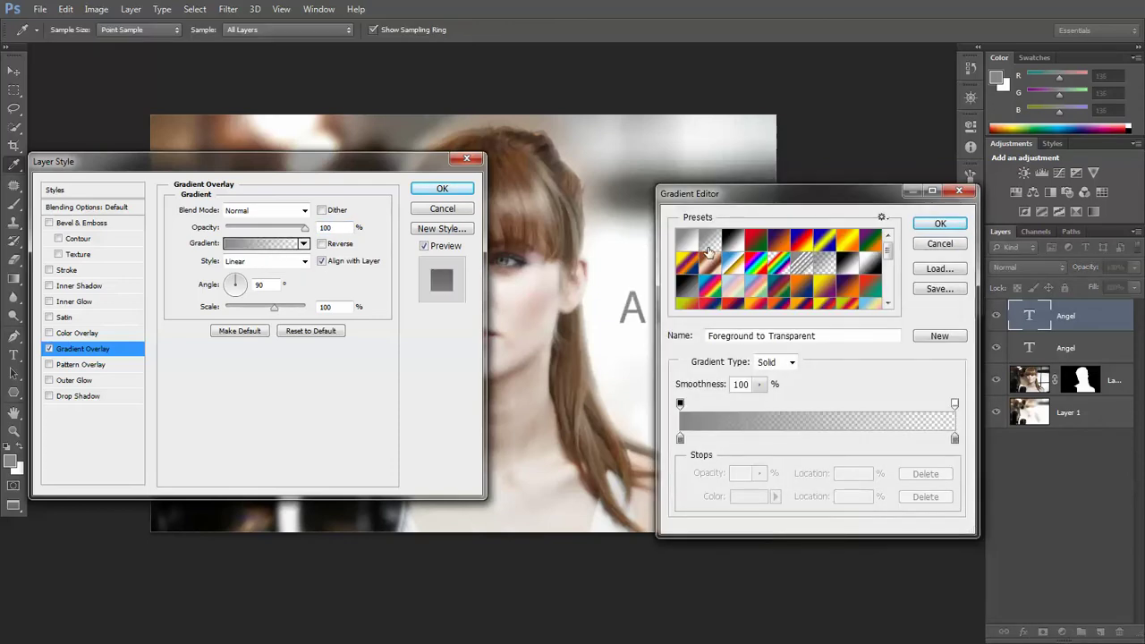
pyautogui.click(942, 225)
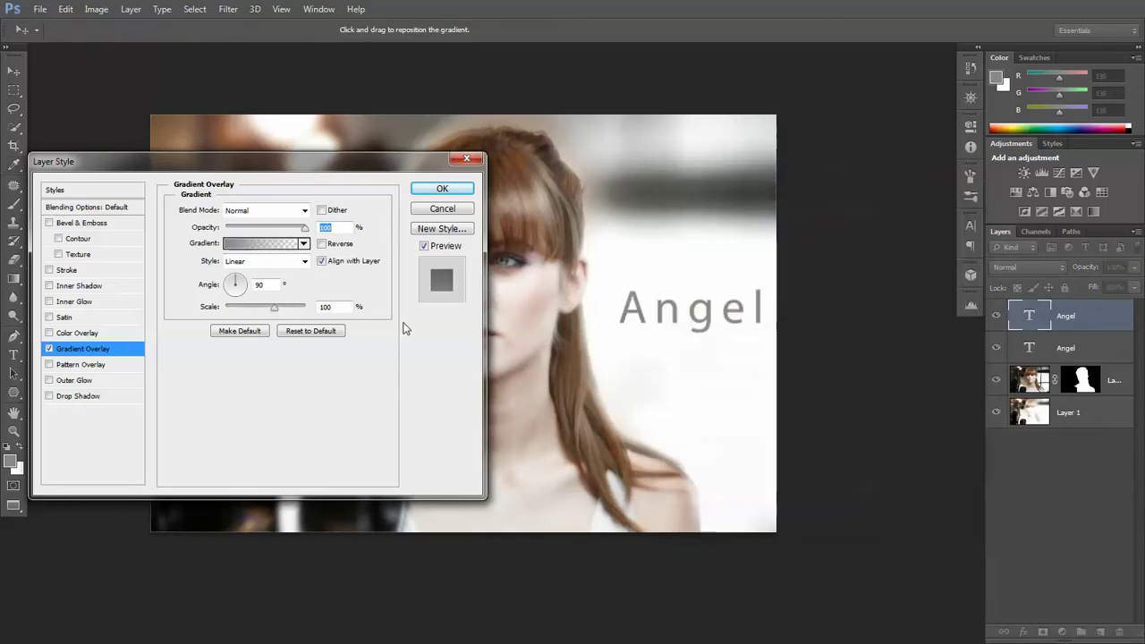
pyautogui.click(287, 214)
pyautogui.click(289, 220)
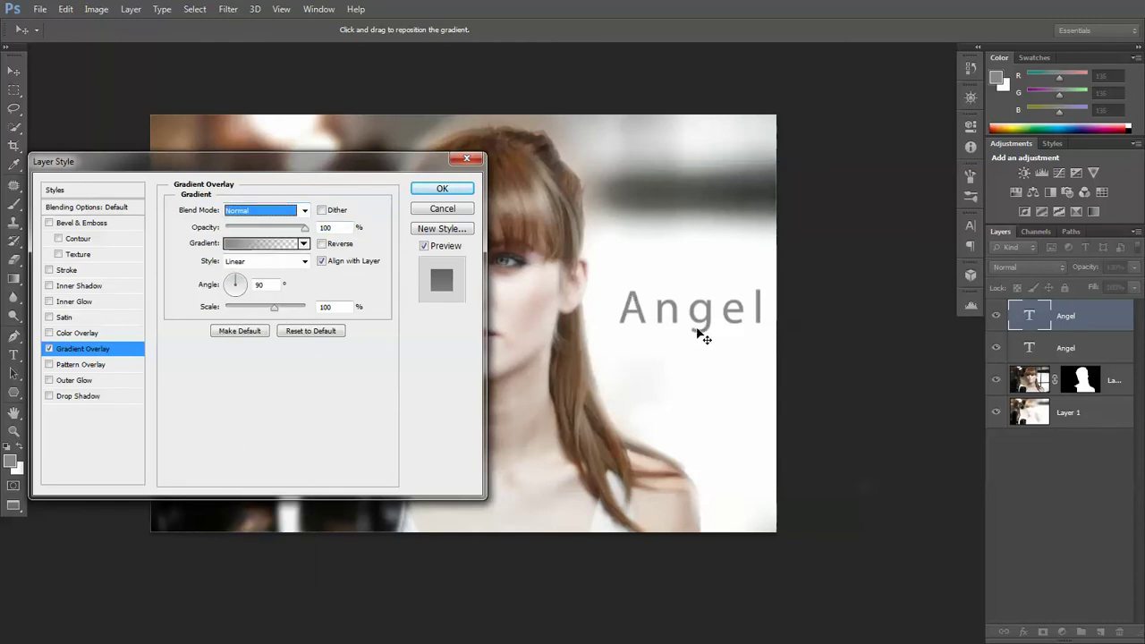
pyautogui.click(284, 249)
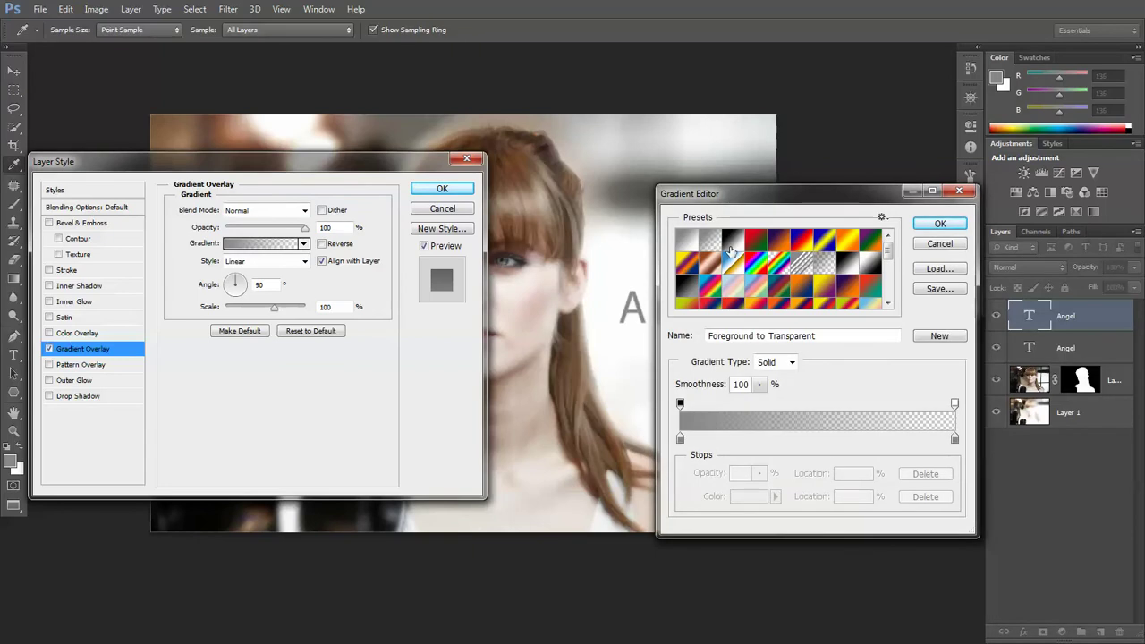
pyautogui.click(686, 242)
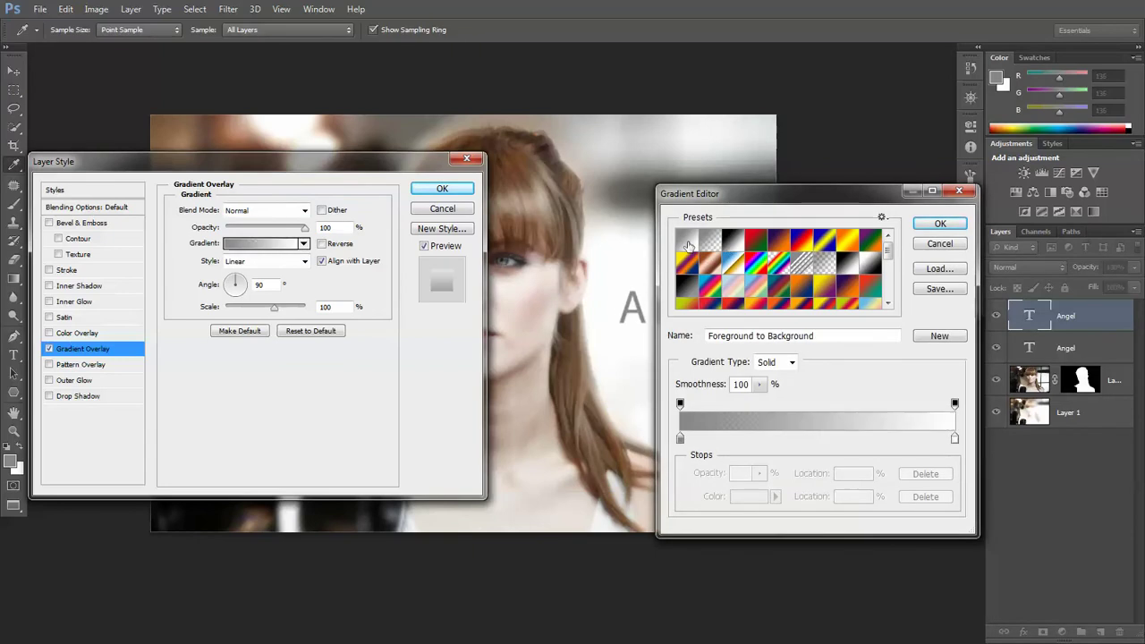
pyautogui.click(935, 225)
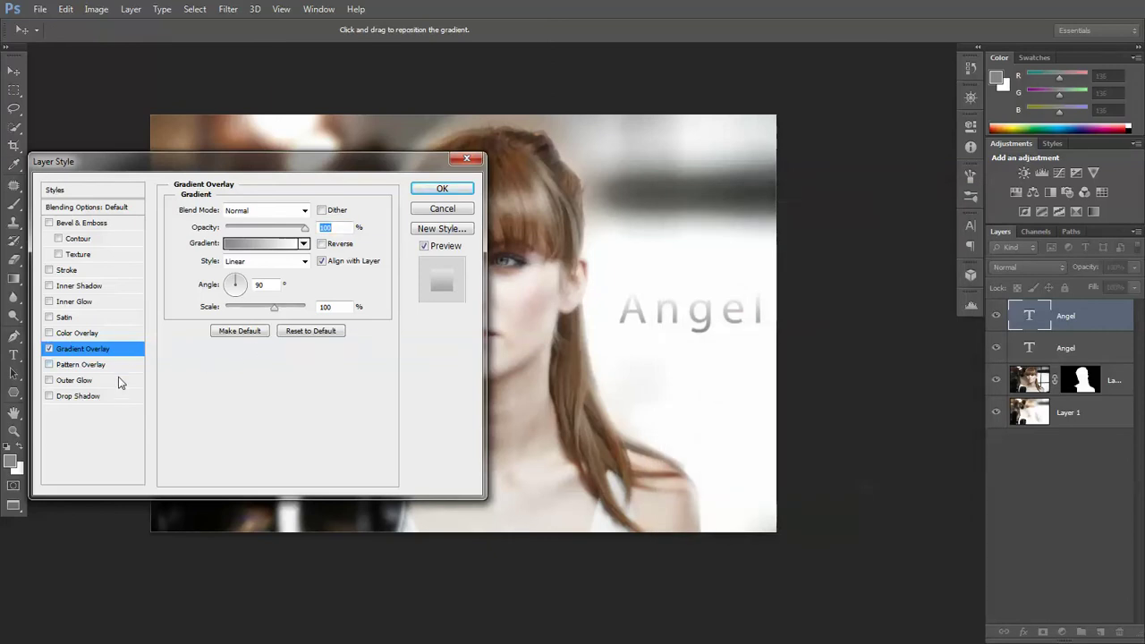
# Step: Add a Drop Shadow with distance 13, spread 10, size 24 and 52% opacity, then apply
pyautogui.click(48, 397)
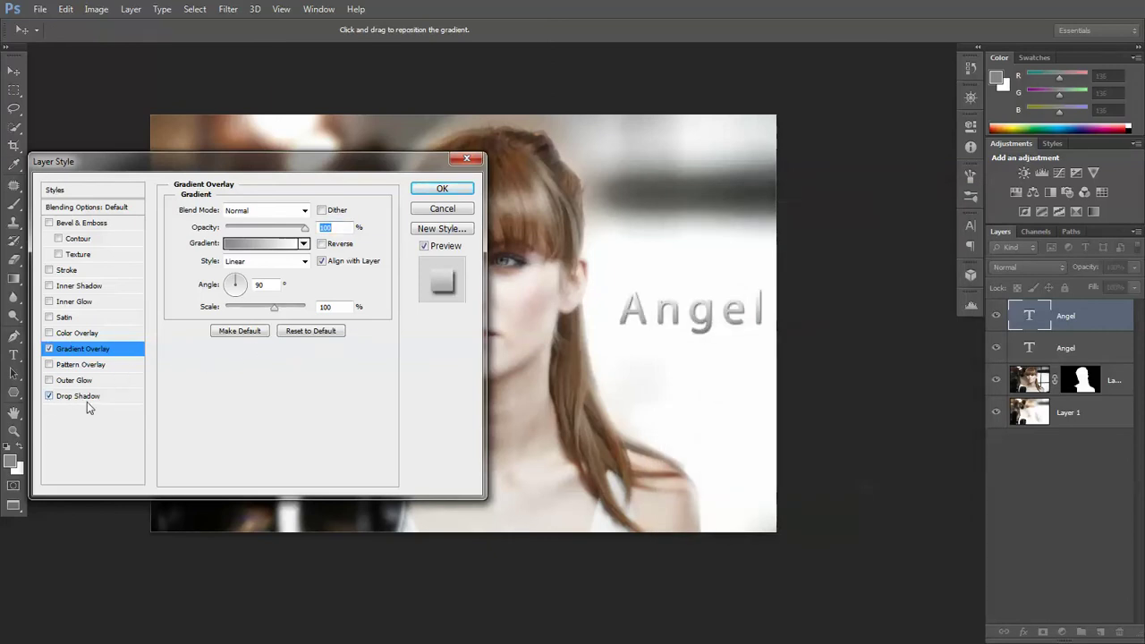
pyautogui.click(87, 396)
pyautogui.moveTo(229, 272); pyautogui.dragTo(238, 309)
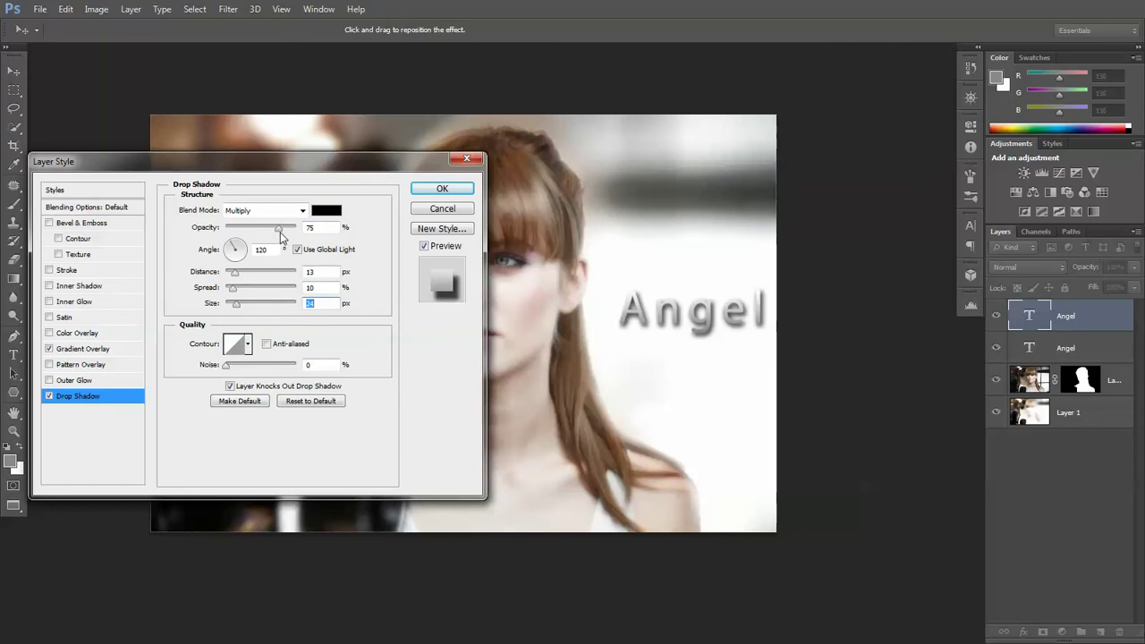
pyautogui.moveTo(279, 229); pyautogui.dragTo(262, 230)
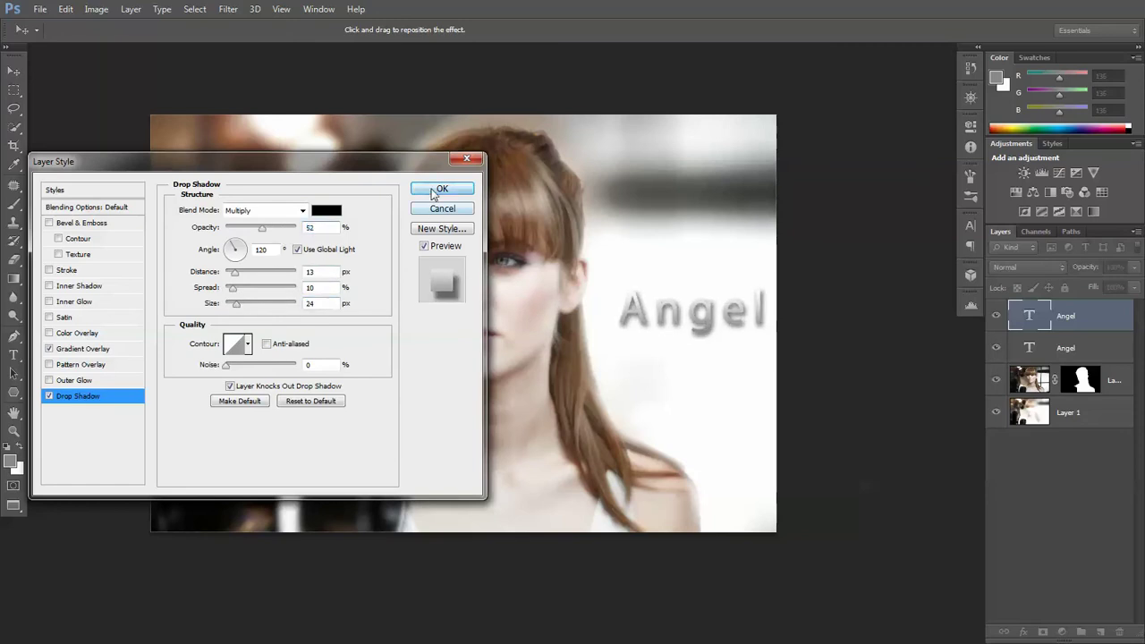
pyautogui.click(441, 189)
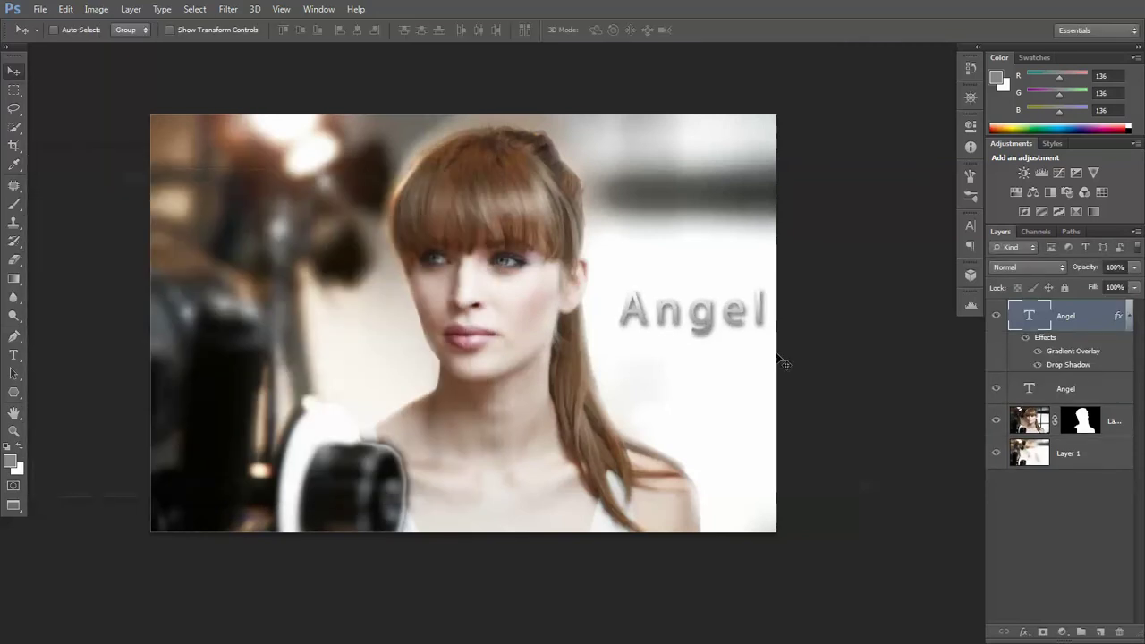
# Step: Set the Angel text layer's Fill to 18% in the Layers panel
pyautogui.click(1134, 289)
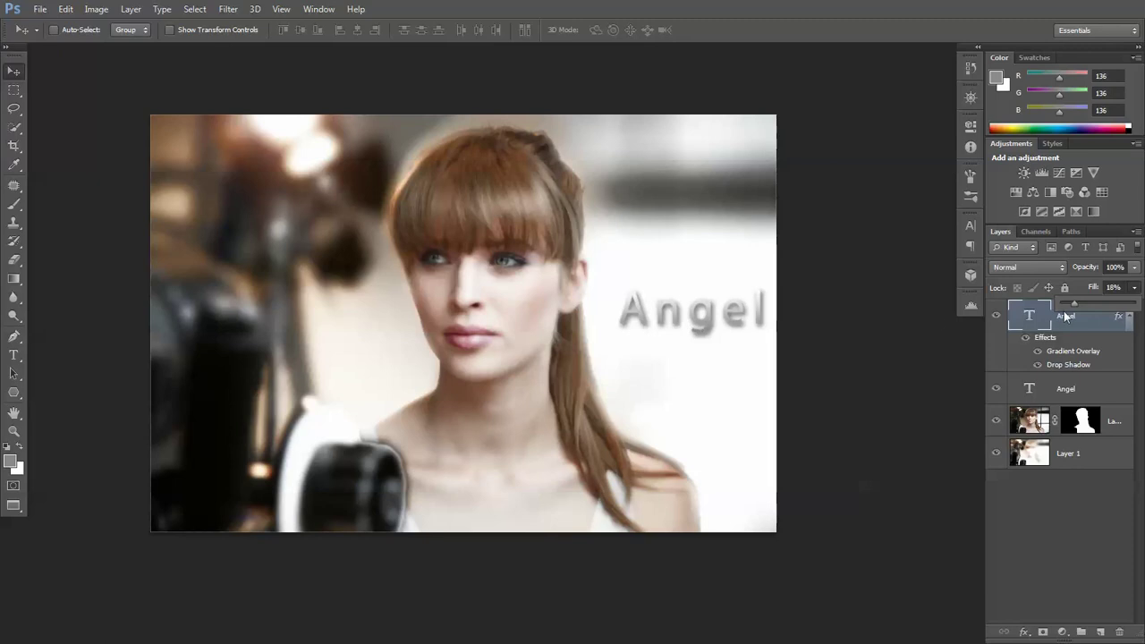
pyautogui.click(872, 378)
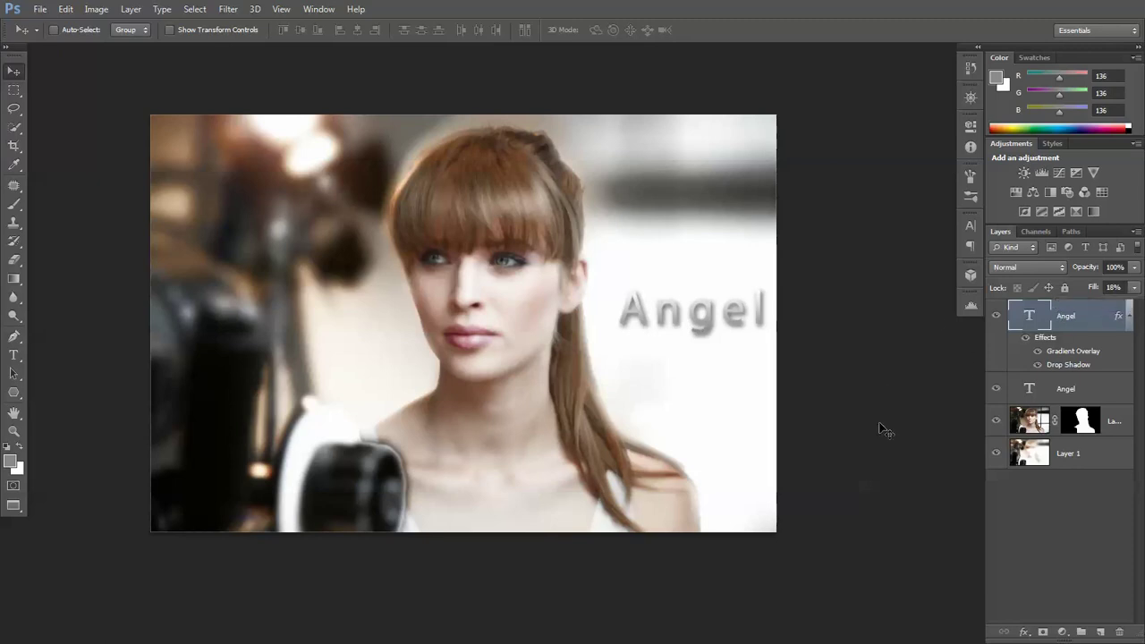